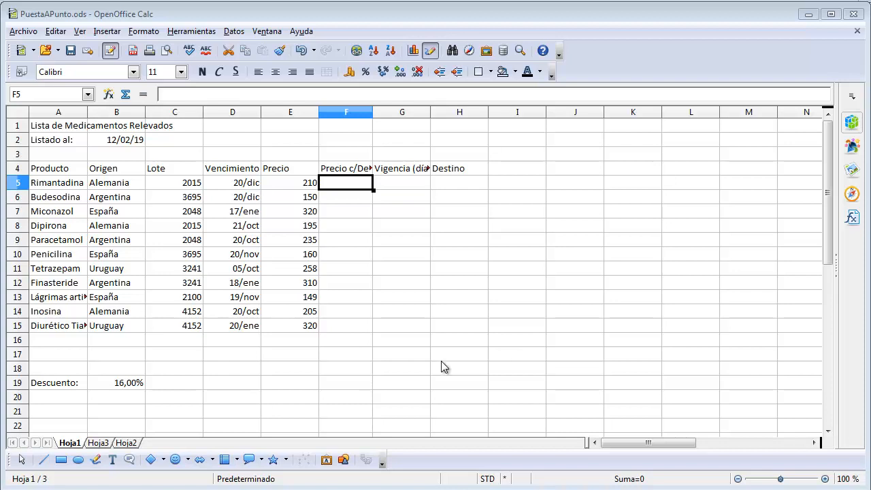
Reorder the sheets so that Hoja3 comes after Hoja2 at the end of the workbook
{"action": "left_click", "coordinate": [97, 444]}
{"action": "left_click", "coordinate": [125, 444]}
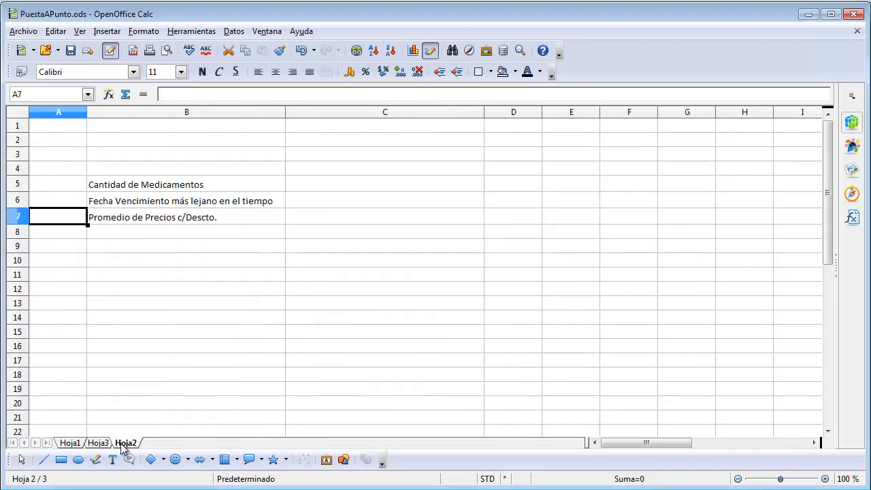
{"action": "left_click", "coordinate": [77, 446]}
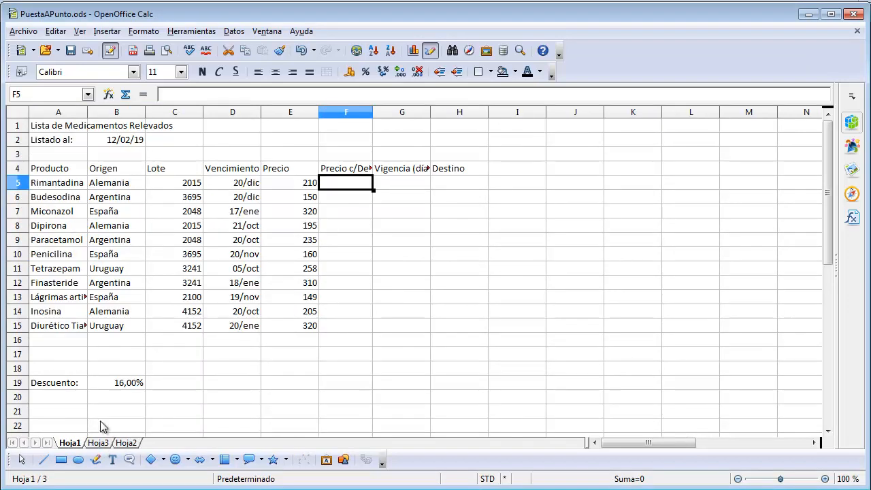
{"action": "left_click", "coordinate": [98, 444]}
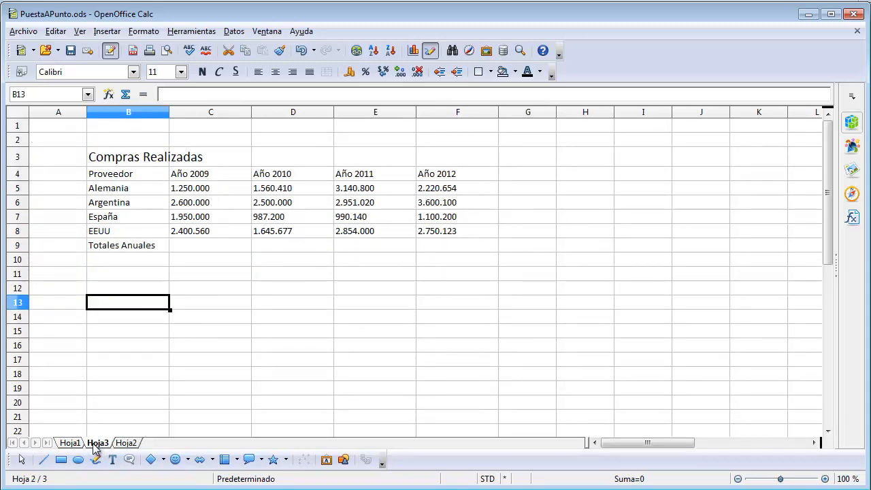
{"action": "left_click_drag", "start_coordinate": [96, 447], "coordinate": [151, 448]}
{"action": "left_click_drag", "start_coordinate": [151, 446], "coordinate": [150, 447]}
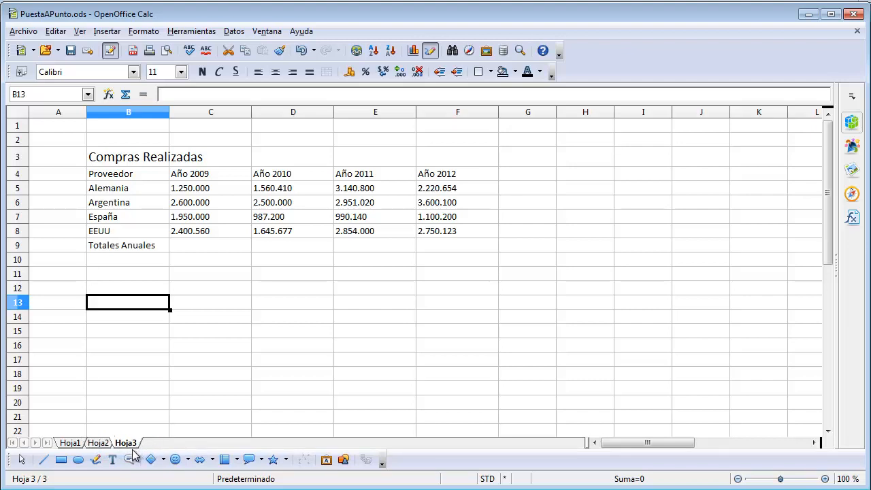
Rename the sheet Hoja1, which holds the medicine list, as Listado
{"action": "left_click", "coordinate": [71, 444]}
{"action": "left_click", "coordinate": [97, 443]}
{"action": "left_click", "coordinate": [126, 444]}
{"action": "left_click", "coordinate": [70, 443]}
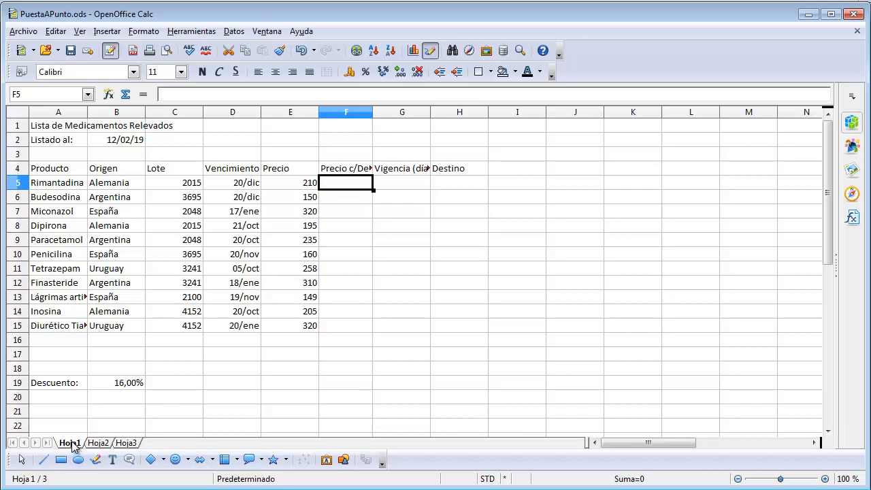
{"action": "double_click", "coordinate": [74, 444]}
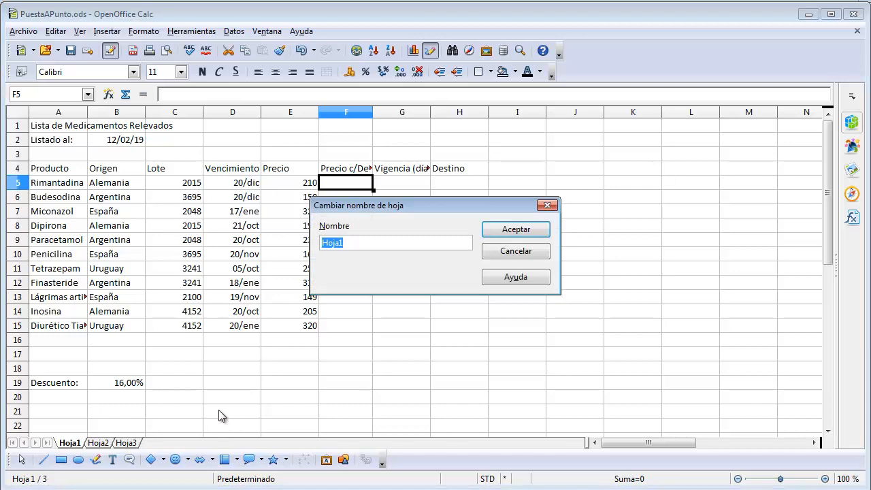
{"action": "type", "text": "Listado"}
{"action": "left_click", "coordinate": [510, 232]}
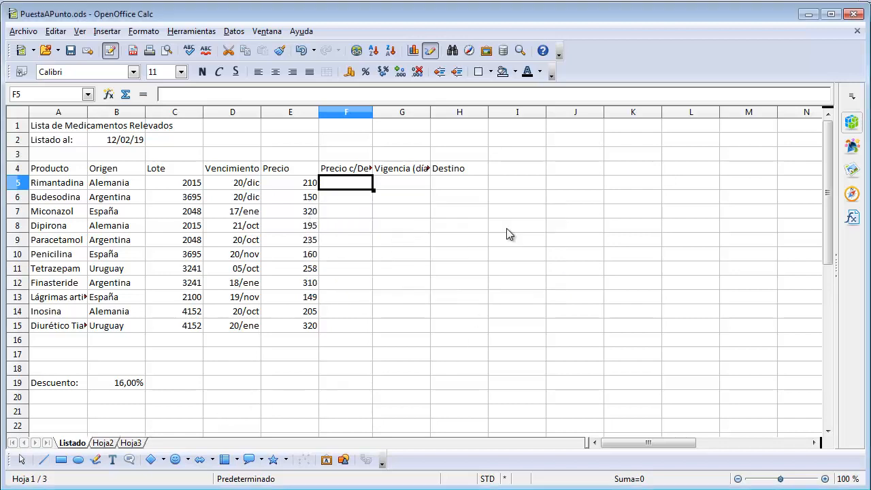
Rename the sheet Hoja2 as estadísticas
{"action": "double_click", "coordinate": [105, 443]}
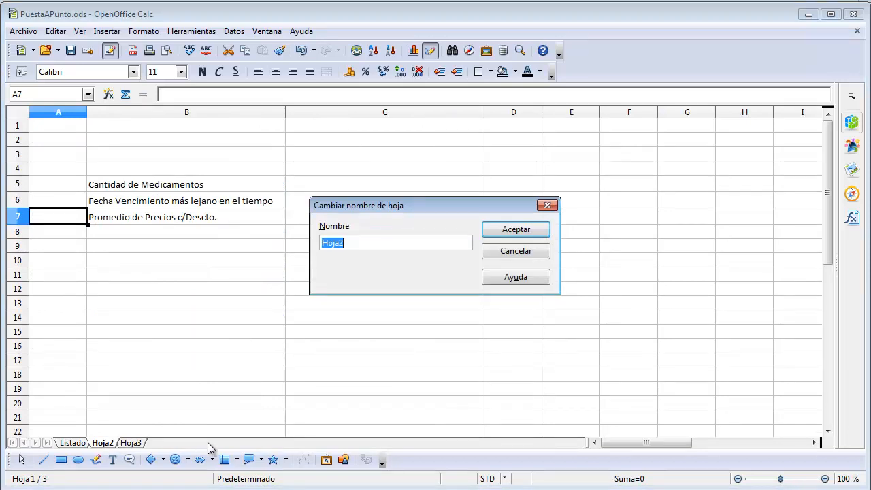
{"action": "type", "text": "est"}
{"action": "type", "text": "adísticas"}
{"action": "left_click", "coordinate": [519, 231]}
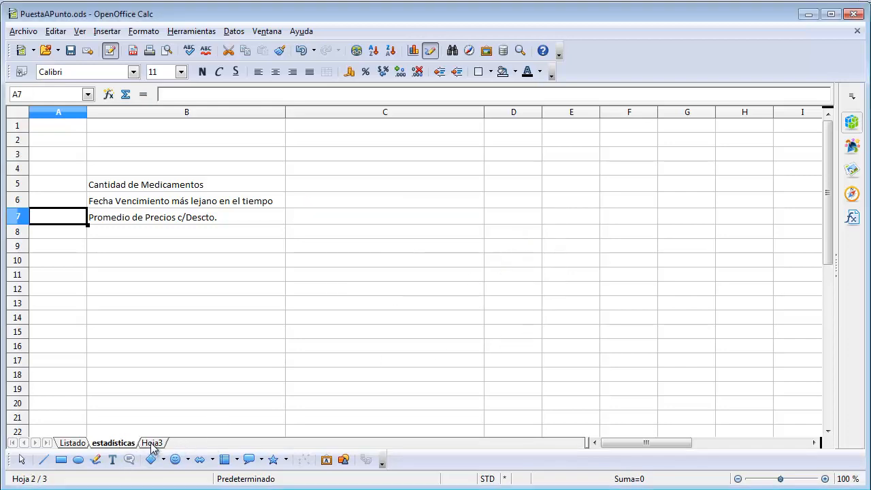
Rename the sheet Hoja3, which holds the Compras Realizadas table, as datos históricos
{"action": "double_click", "coordinate": [152, 443]}
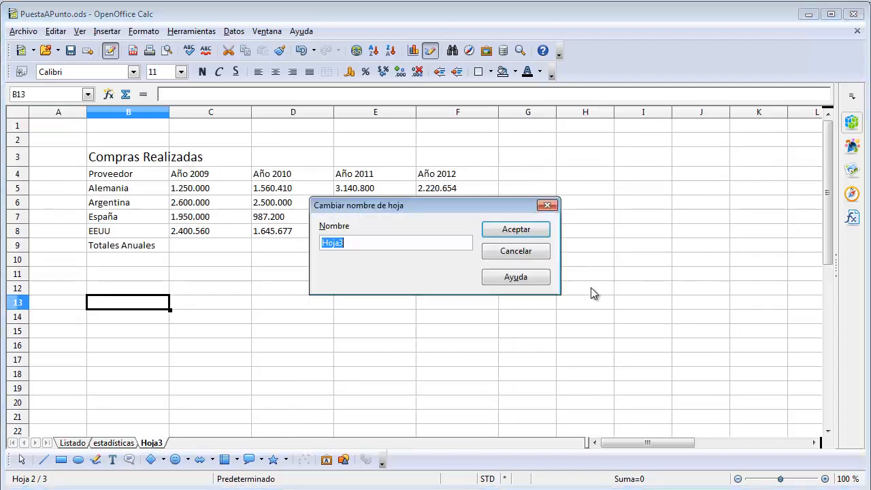
{"action": "type", "text": "datos"}
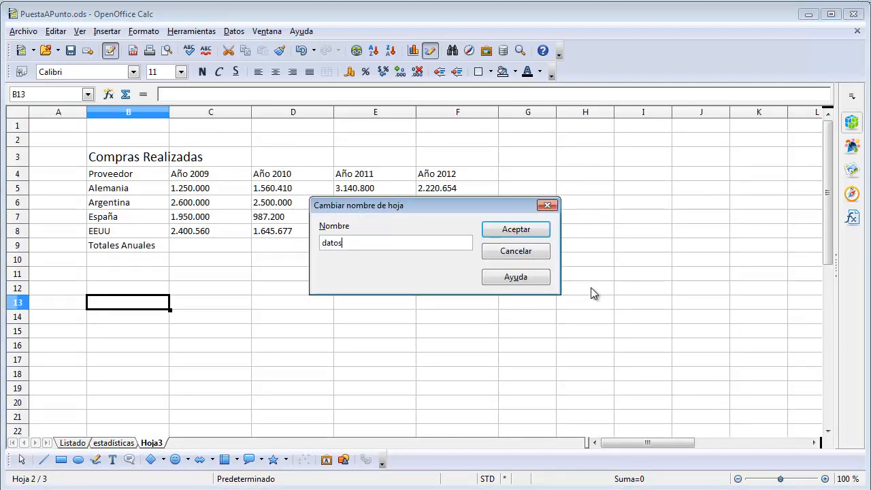
{"action": "type", "text": " ho"}
{"action": "type", "text": "stori"}
{"action": "type", "text": "cos"}
{"action": "left_click", "coordinate": [505, 230]}
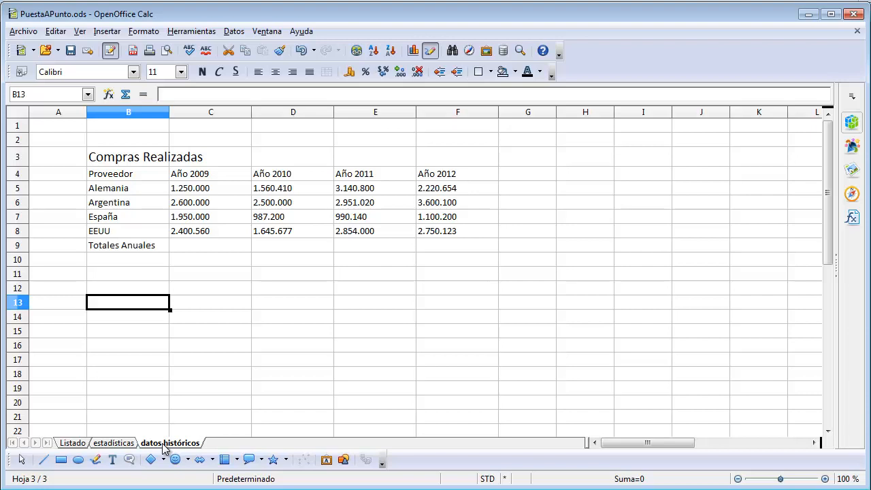
Set the tab color of the datos históricos sheet to Azul 3
{"action": "right_click", "coordinate": [163, 446]}
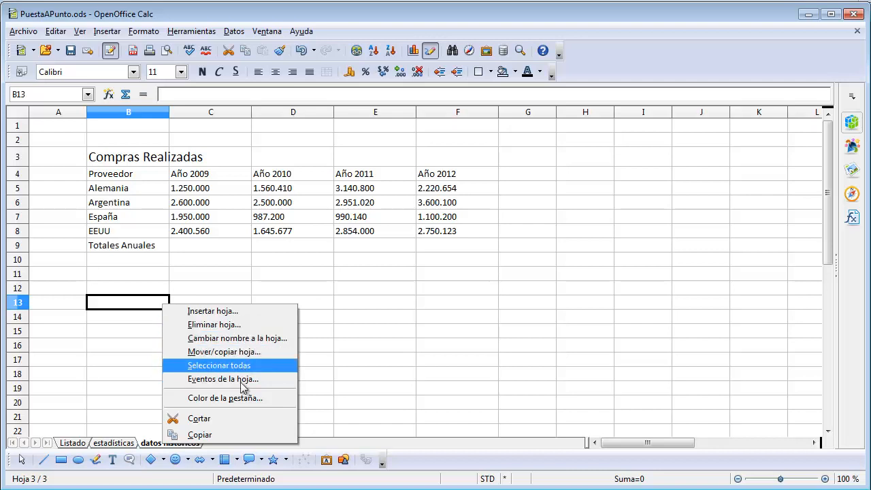
{"action": "left_click", "coordinate": [239, 397]}
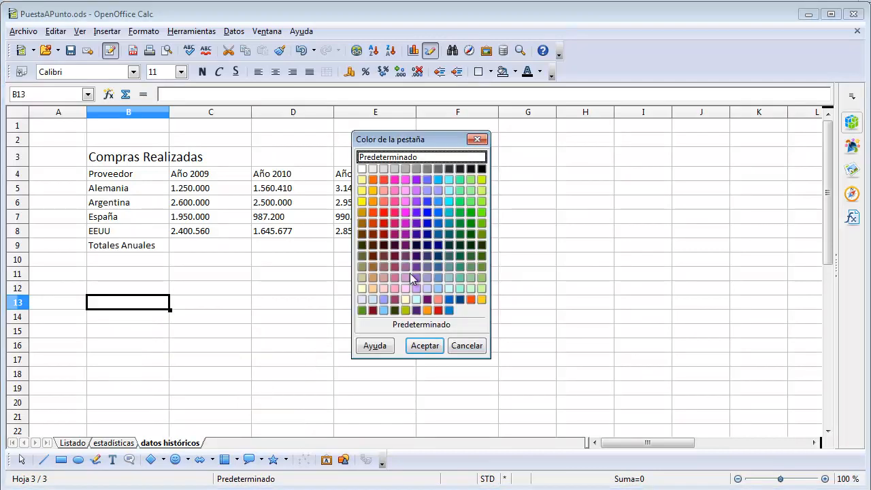
{"action": "left_click", "coordinate": [427, 213]}
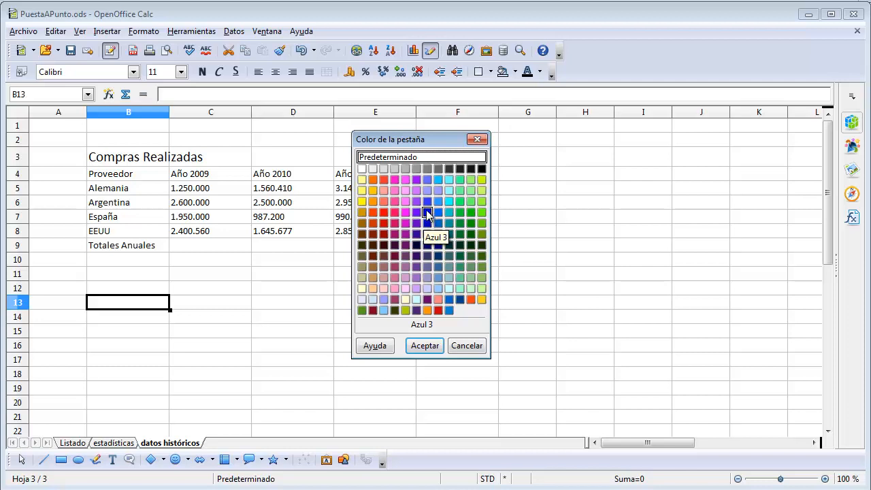
{"action": "left_click", "coordinate": [424, 346]}
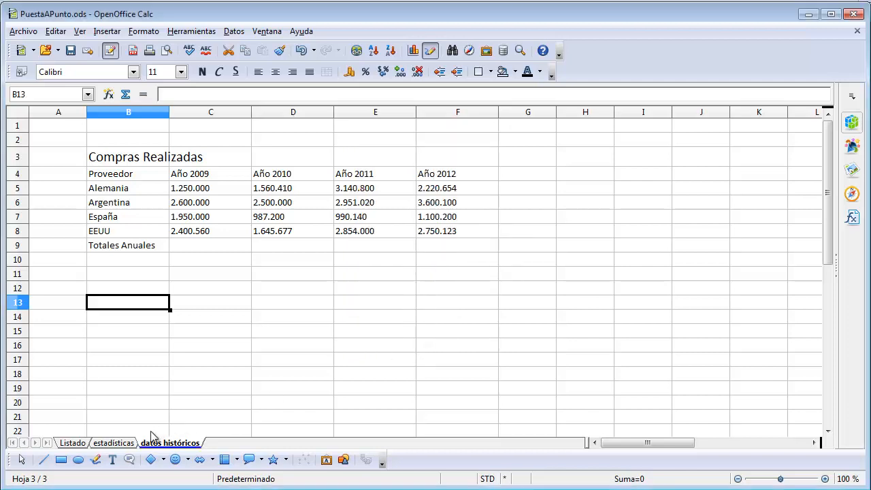
Set the tab color of the estadísticas sheet to bright yellow
{"action": "left_click", "coordinate": [114, 443]}
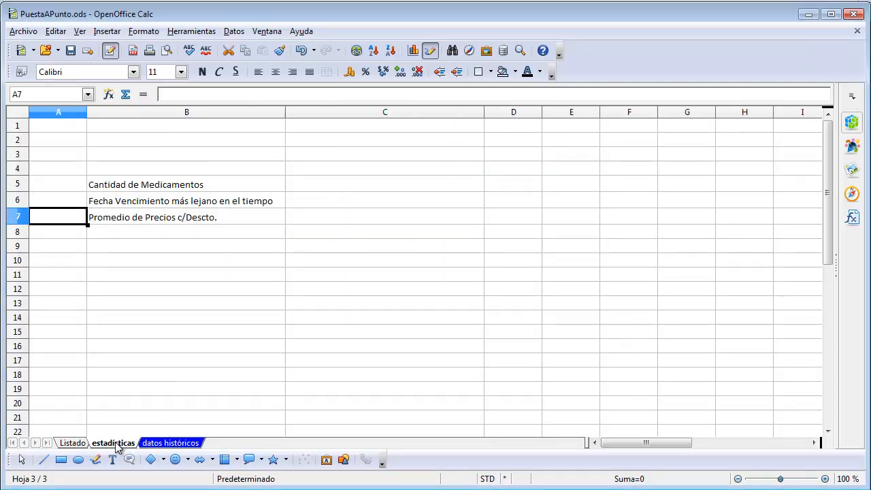
{"action": "right_click", "coordinate": [117, 446]}
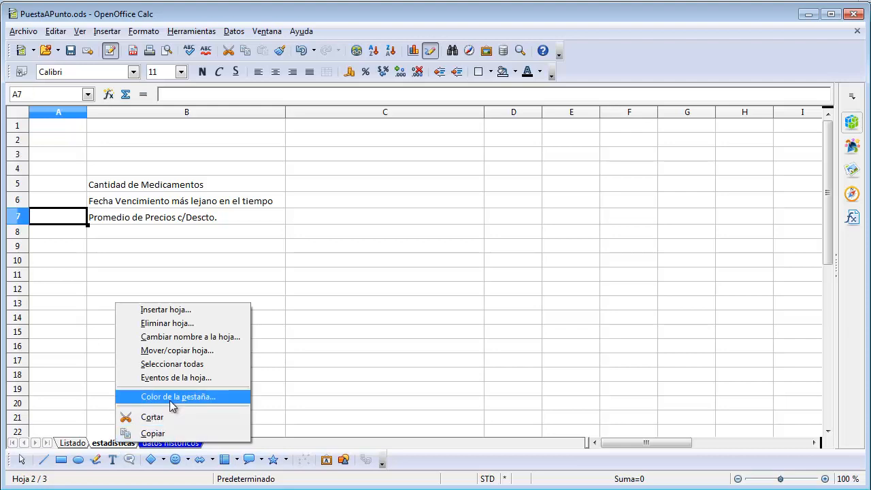
{"action": "left_click", "coordinate": [224, 398]}
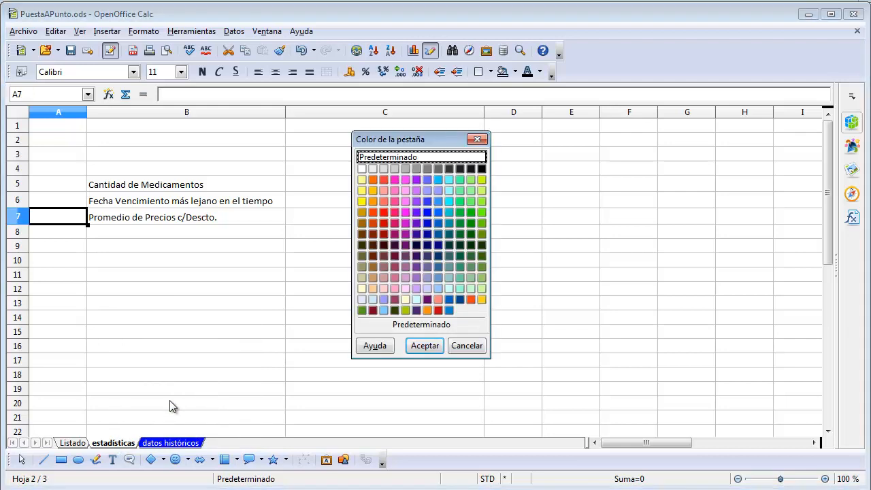
{"action": "left_click", "coordinate": [361, 203]}
{"action": "left_click", "coordinate": [419, 344]}
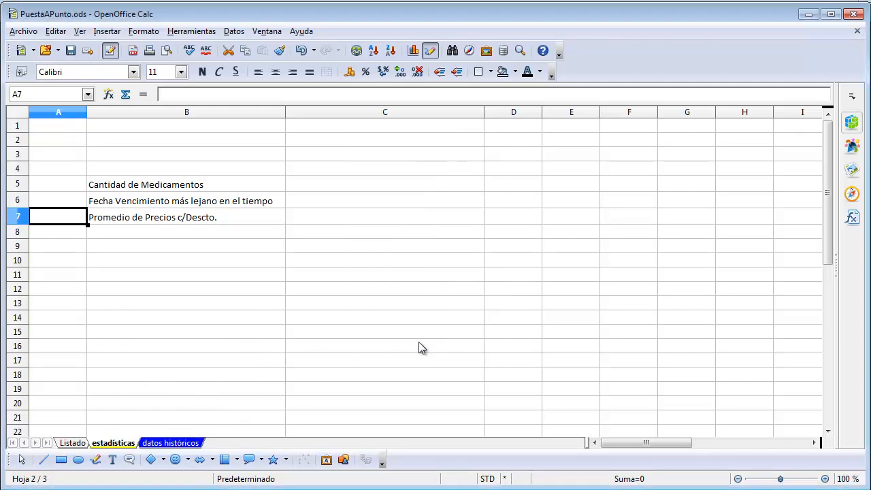
Set the tab color of the Listado sheet to Turquesa 9 and review the colored tabs of all three sheets
{"action": "left_click", "coordinate": [78, 444]}
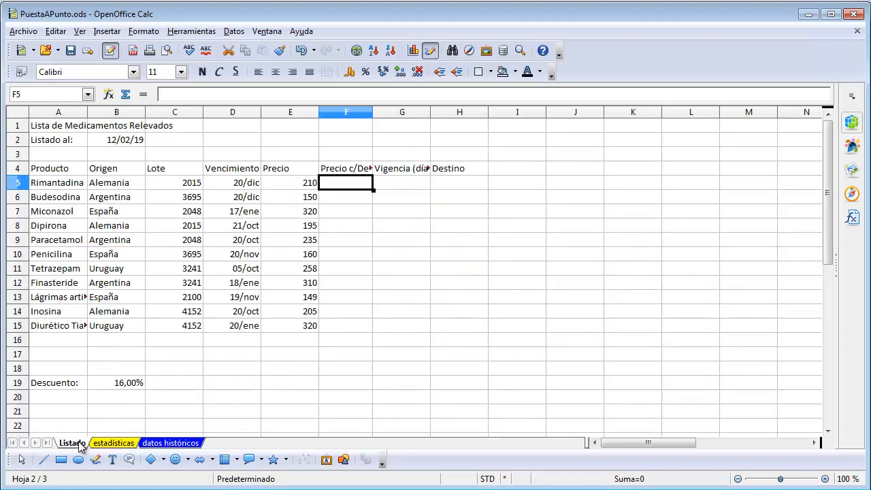
{"action": "right_click", "coordinate": [80, 444]}
{"action": "left_click", "coordinate": [124, 397]}
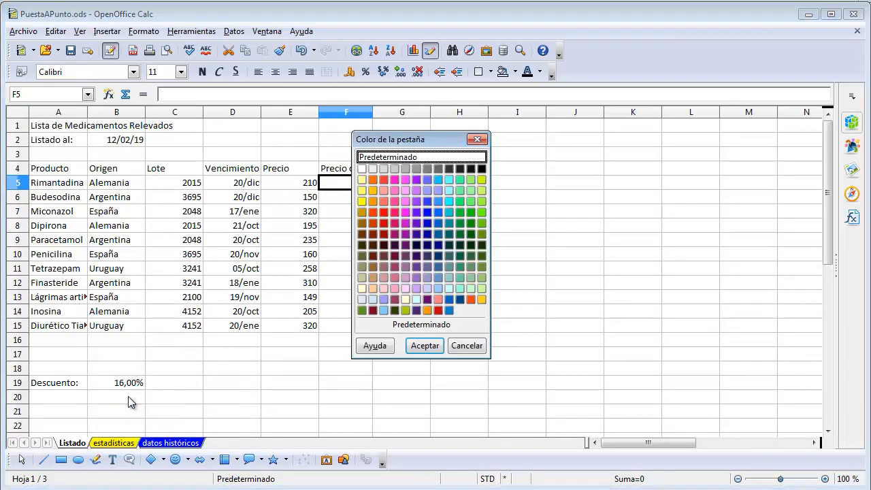
{"action": "left_click", "coordinate": [460, 278]}
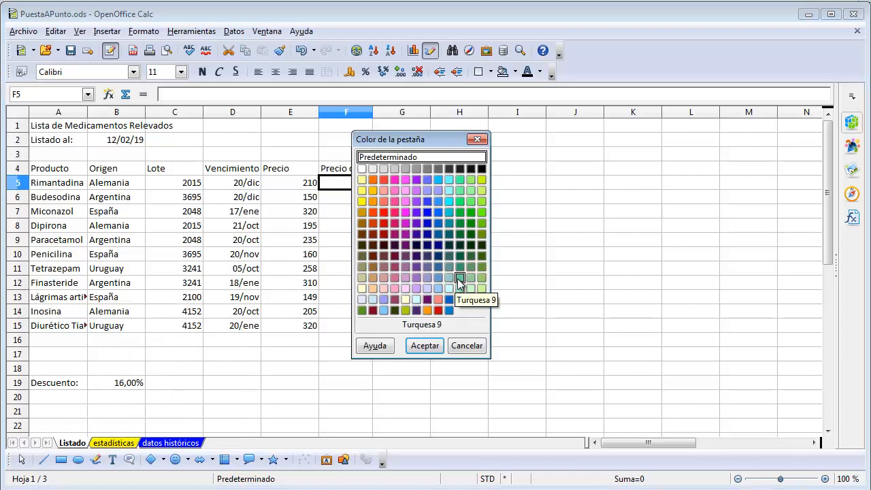
{"action": "left_click", "coordinate": [423, 346]}
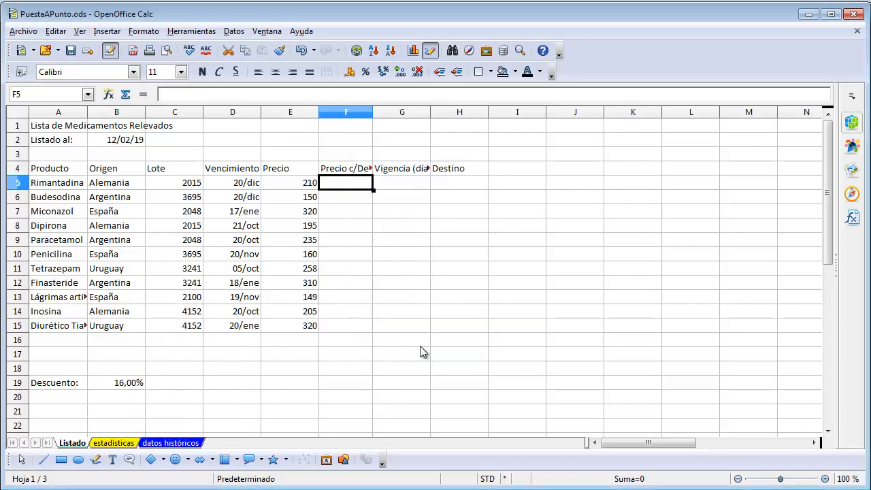
{"action": "left_click", "coordinate": [102, 443]}
{"action": "left_click", "coordinate": [161, 443]}
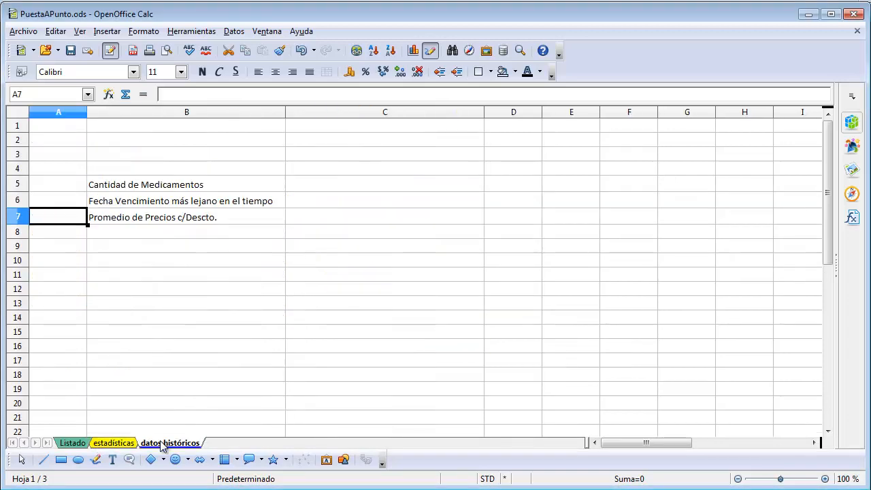
{"action": "left_click", "coordinate": [118, 444]}
{"action": "left_click", "coordinate": [79, 444]}
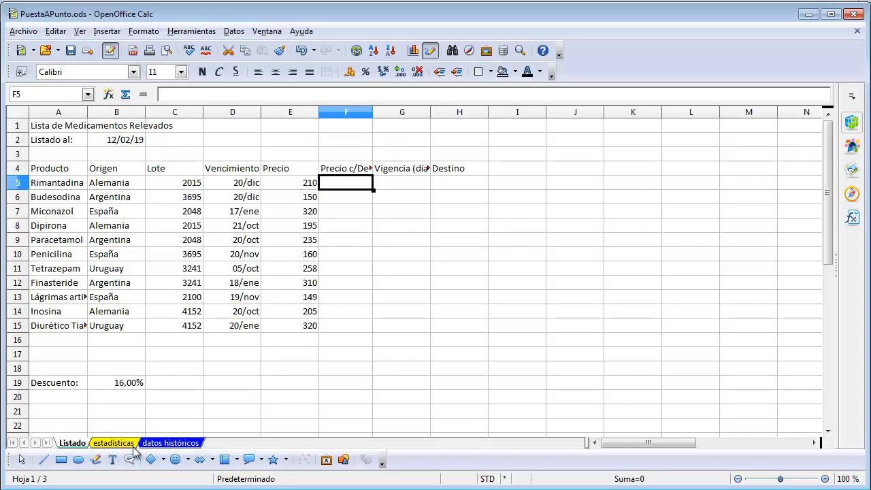
Insert one new blank sheet named Hoja4 directly after the datos históricos sheet
{"action": "right_click", "coordinate": [173, 444]}
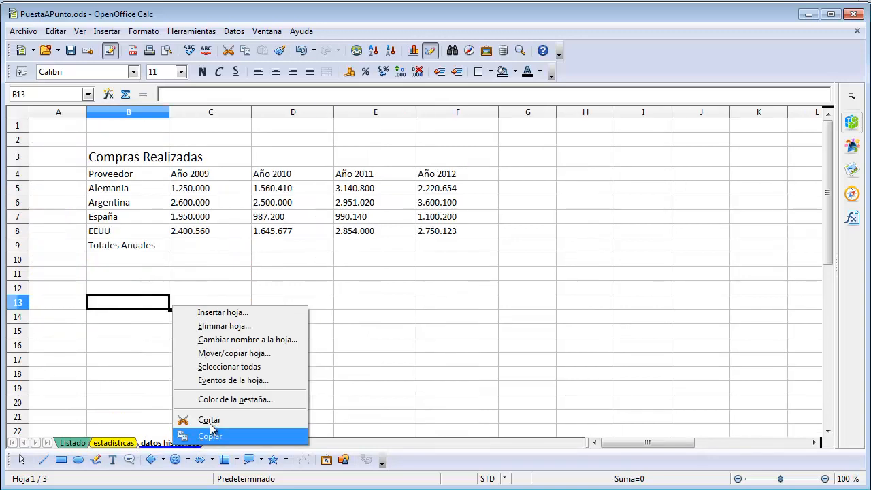
{"action": "left_click", "coordinate": [224, 313]}
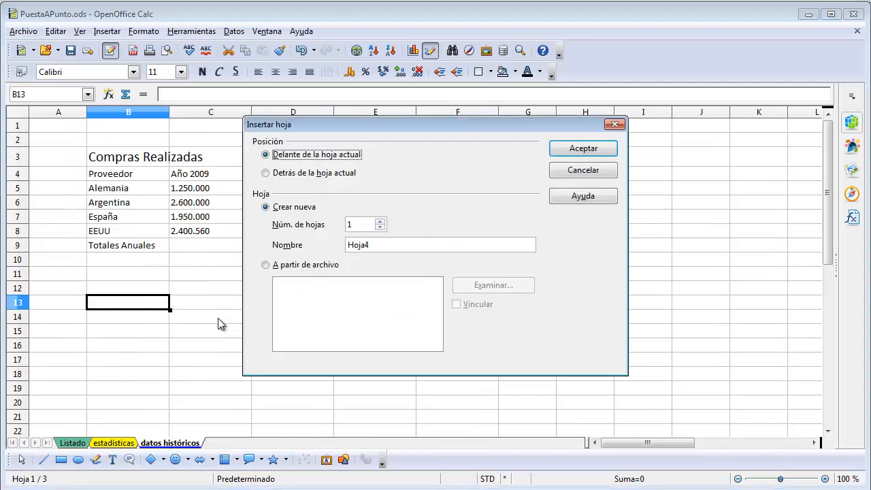
{"action": "left_click", "coordinate": [267, 174]}
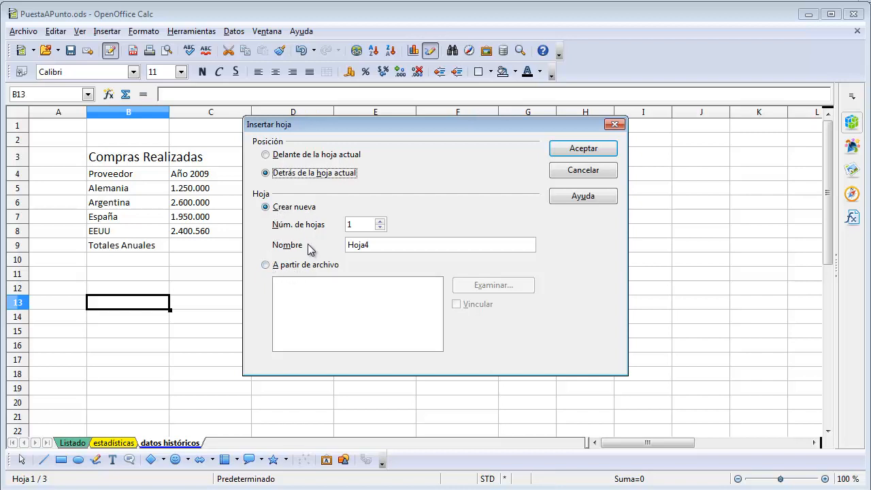
{"action": "left_click", "coordinate": [269, 267]}
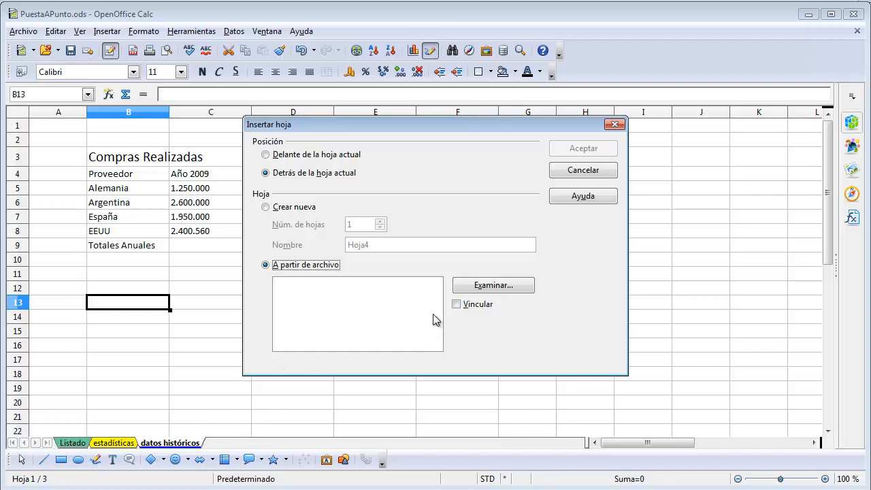
{"action": "left_click", "coordinate": [266, 206]}
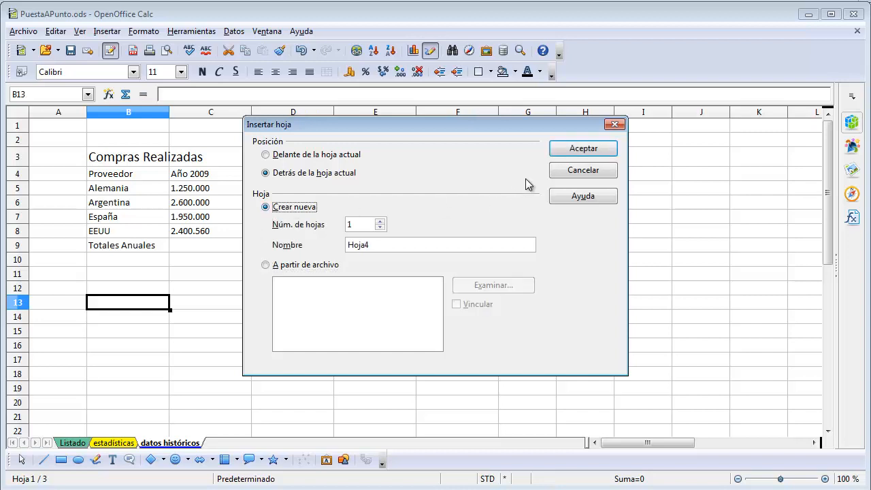
{"action": "left_click", "coordinate": [584, 148]}
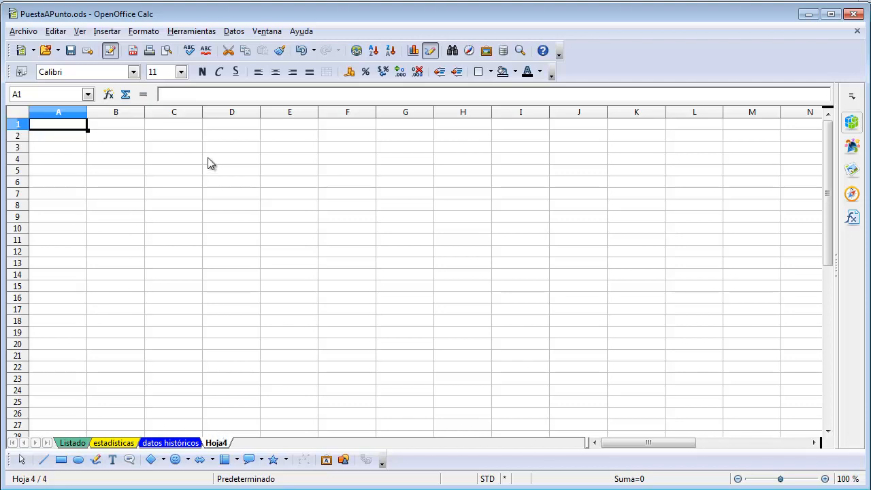
Delete the blank Hoja4 sheet from the spreadsheet and confirm its removal
{"action": "right_click", "coordinate": [222, 447]}
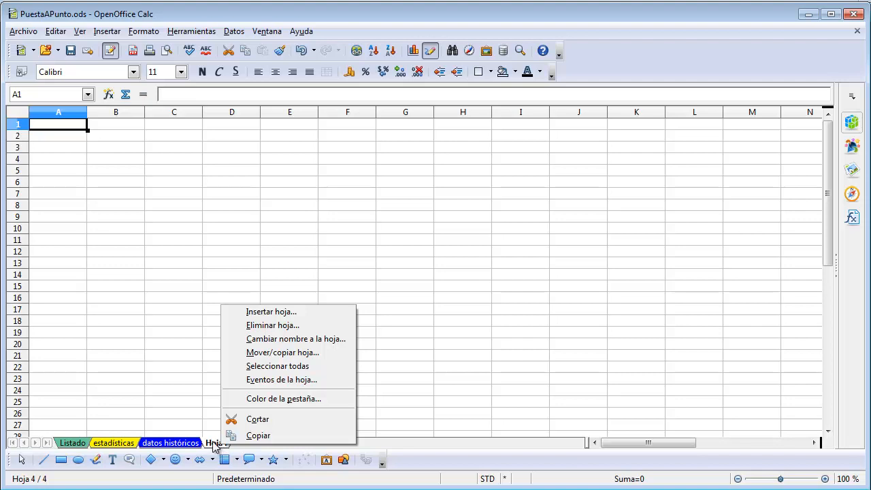
{"action": "left_click", "coordinate": [203, 445]}
{"action": "right_click", "coordinate": [182, 444]}
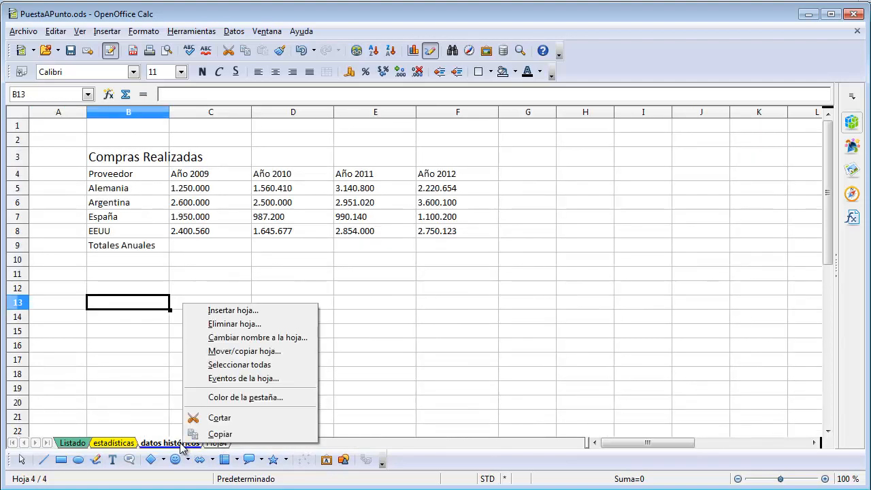
{"action": "left_click", "coordinate": [115, 446]}
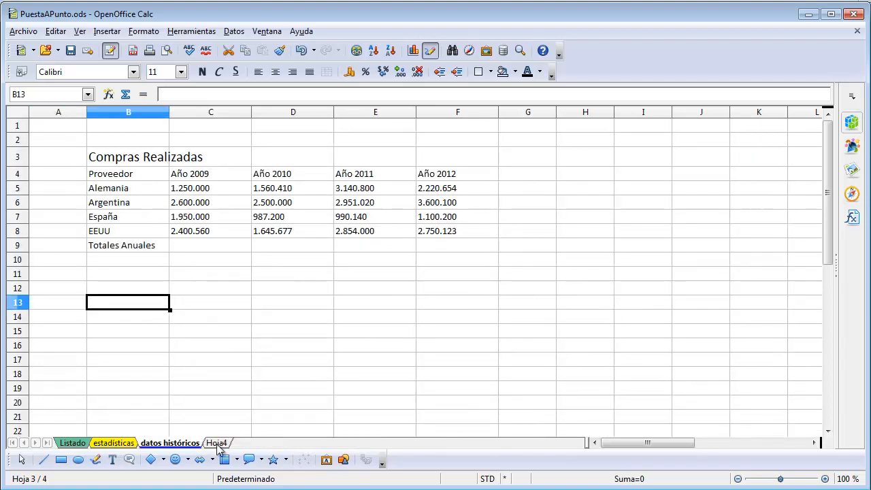
{"action": "left_click", "coordinate": [216, 444]}
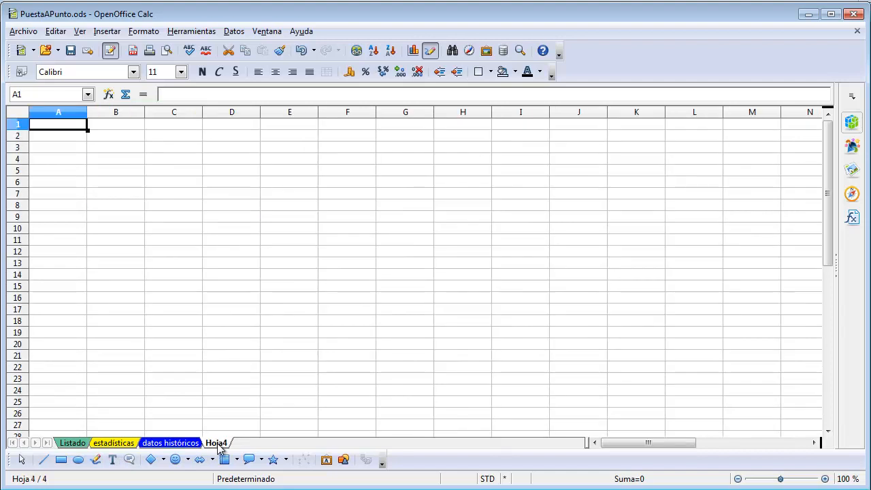
{"action": "right_click", "coordinate": [219, 446]}
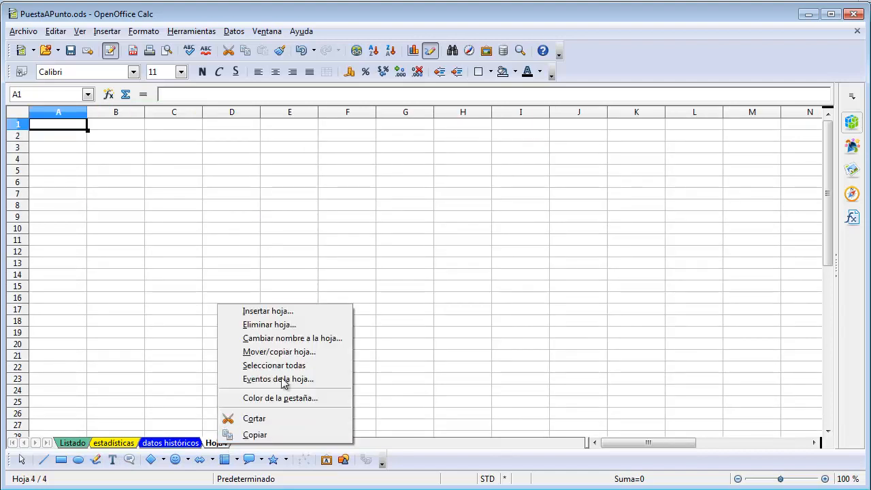
{"action": "left_click", "coordinate": [287, 326]}
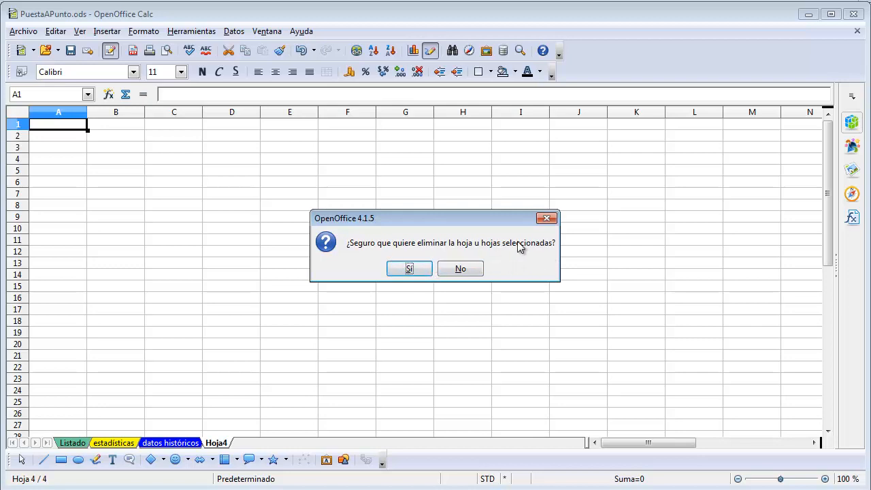
{"action": "left_click", "coordinate": [411, 270]}
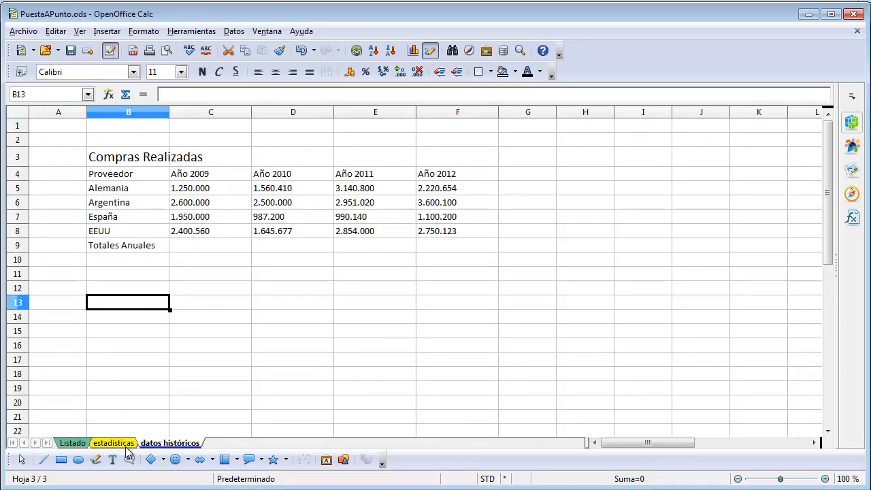
Go to the Listado sheet and view the number options of the cell format dialog without applying any
{"action": "mouse_move", "coordinate": [373, 489]}
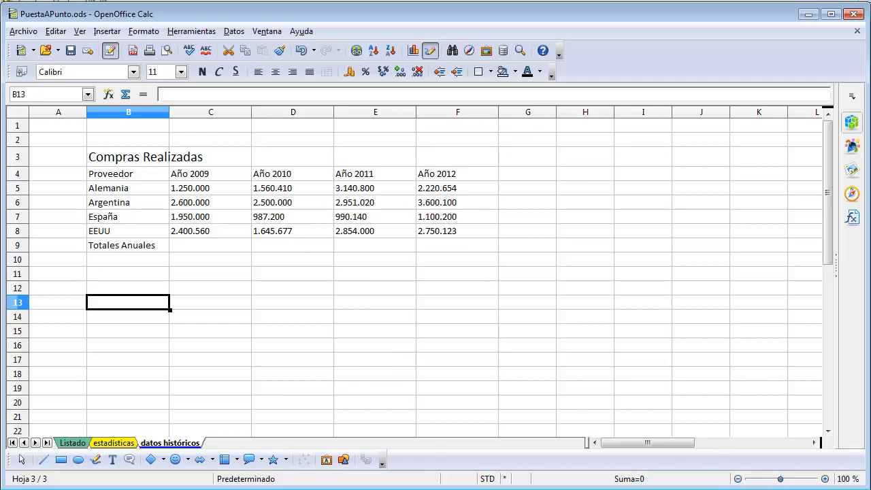
{"action": "left_click", "coordinate": [68, 443]}
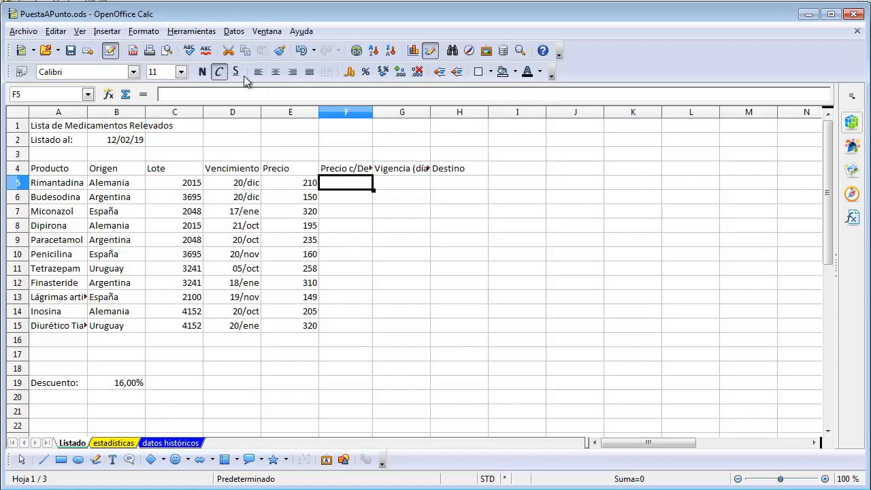
{"action": "left_click", "coordinate": [143, 32]}
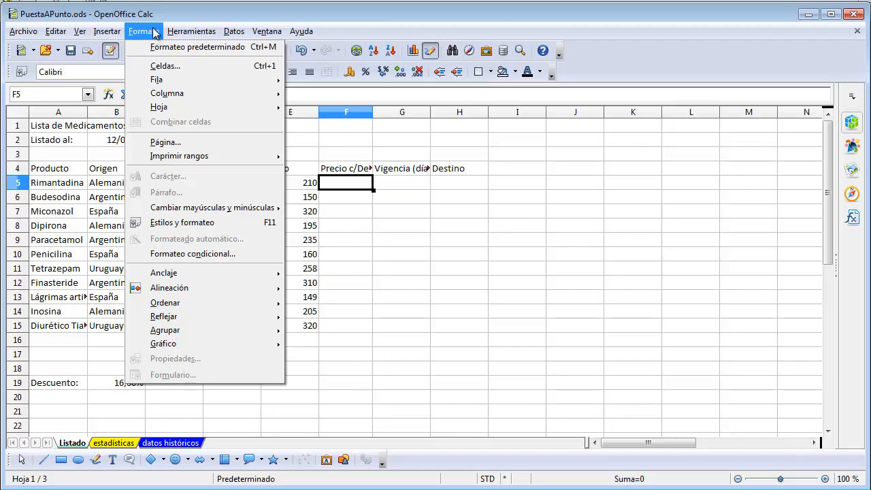
{"action": "left_click", "coordinate": [166, 67]}
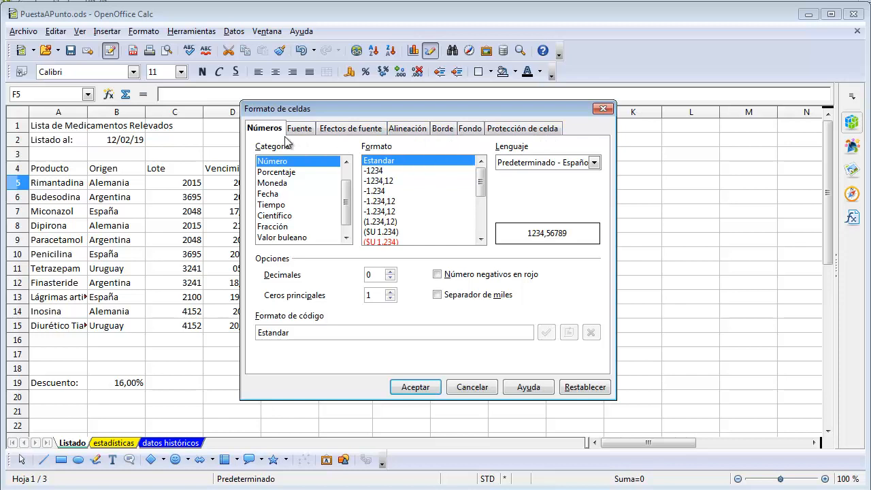
{"action": "left_click", "coordinate": [466, 388]}
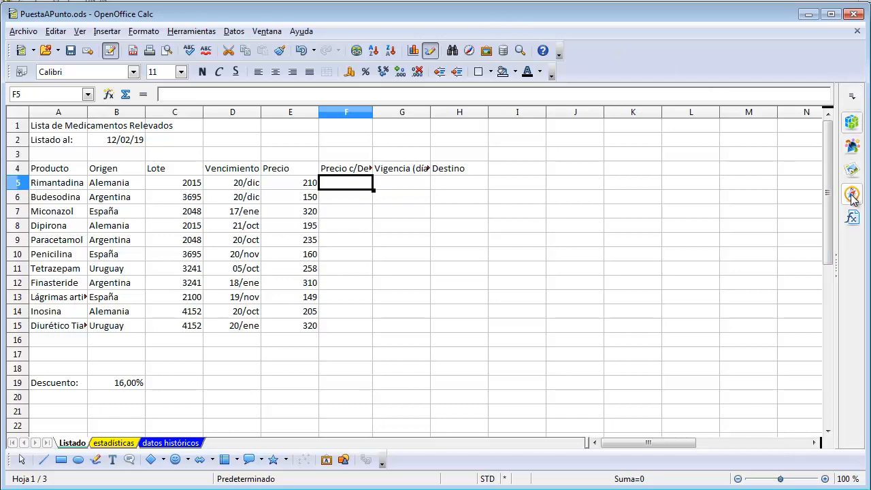
Show the Propiedades sidebar beside the Listado sheet
{"action": "left_click", "coordinate": [852, 98]}
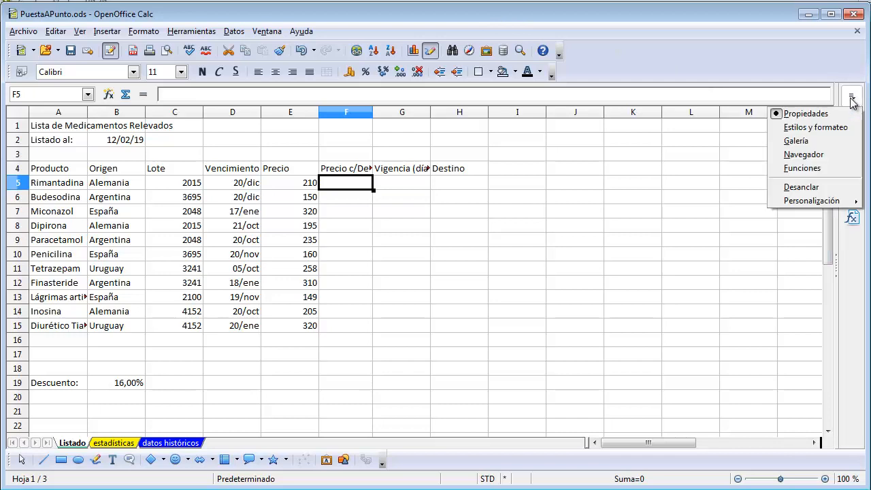
{"action": "left_click", "coordinate": [806, 114]}
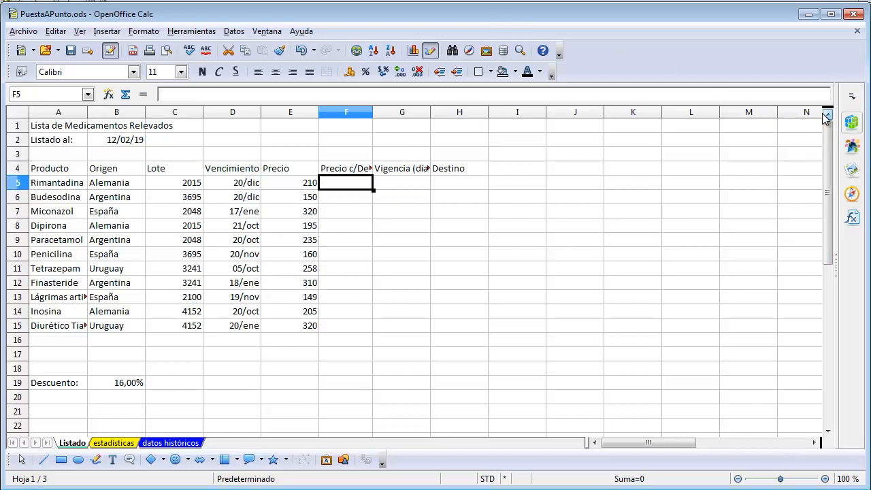
{"action": "left_click", "coordinate": [852, 124]}
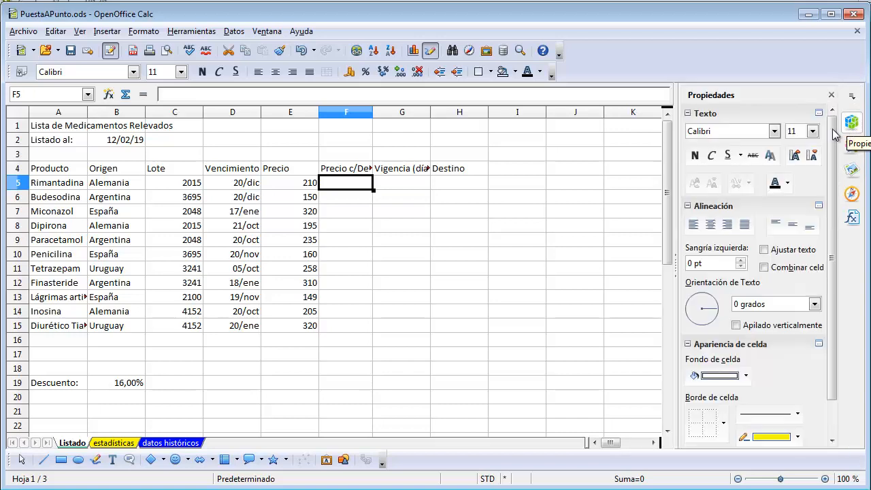
Examine the Texto, Alineación and Apariencia de celda sections of the properties, collapsing and expanding them again
{"action": "left_click", "coordinate": [689, 113]}
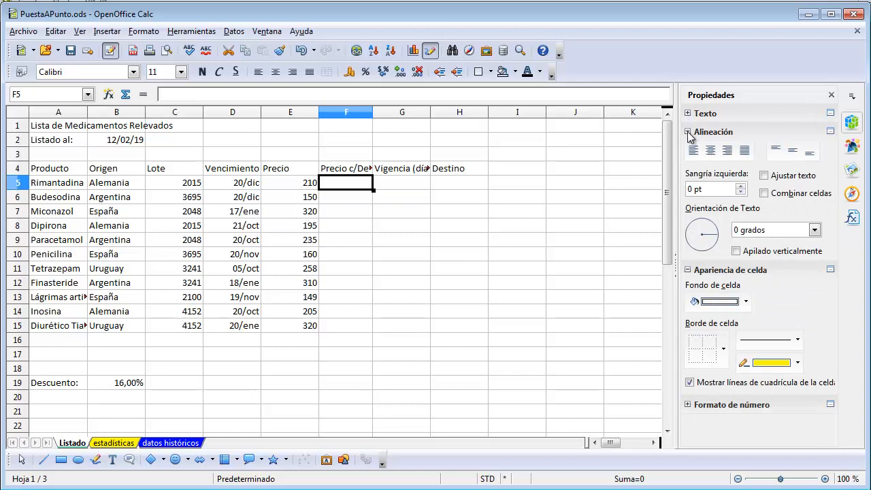
{"action": "left_click", "coordinate": [688, 132]}
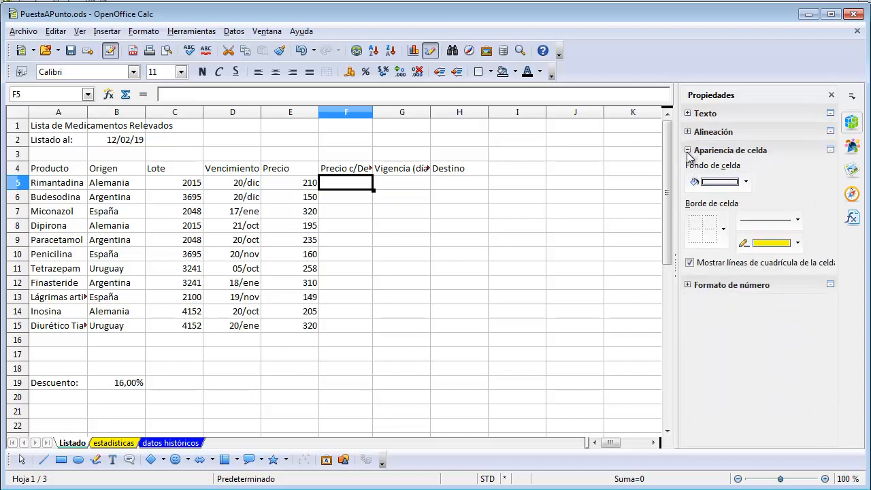
{"action": "left_click", "coordinate": [688, 151]}
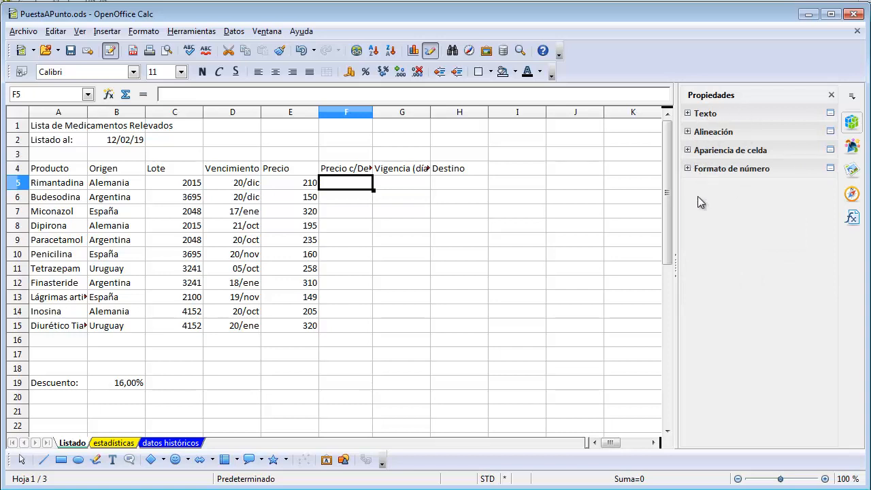
{"action": "left_click", "coordinate": [687, 150]}
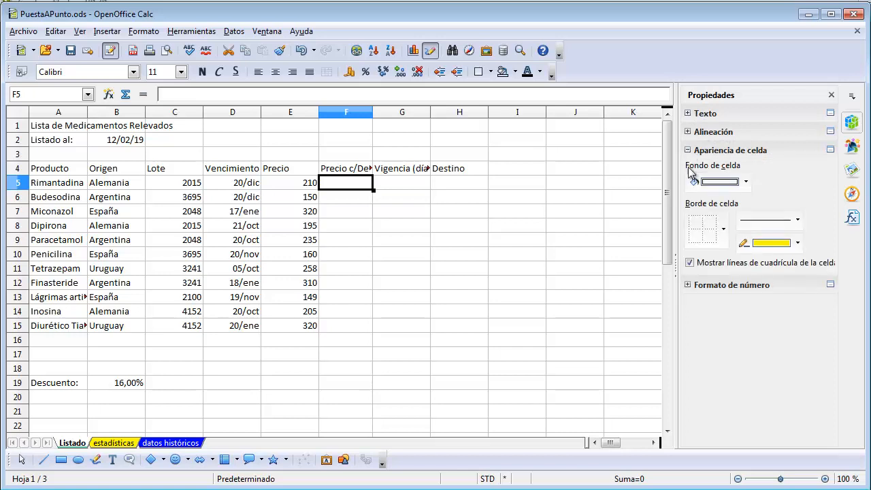
{"action": "left_click", "coordinate": [688, 132]}
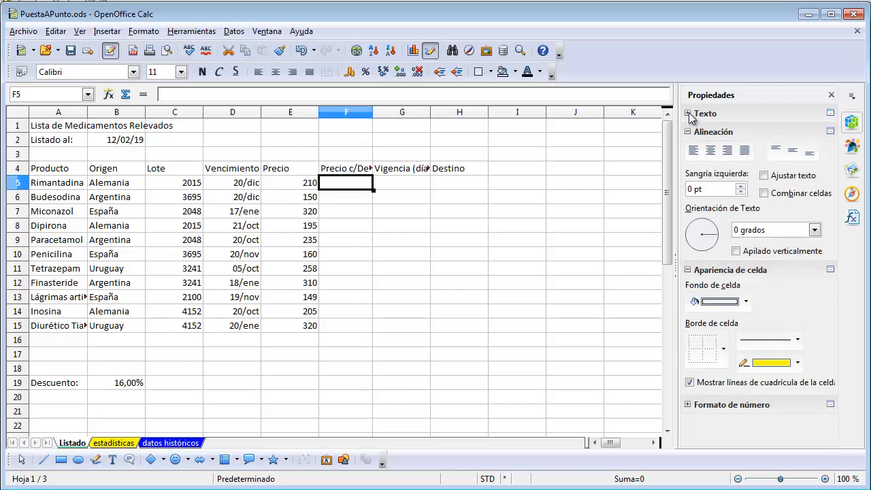
{"action": "left_click", "coordinate": [688, 113]}
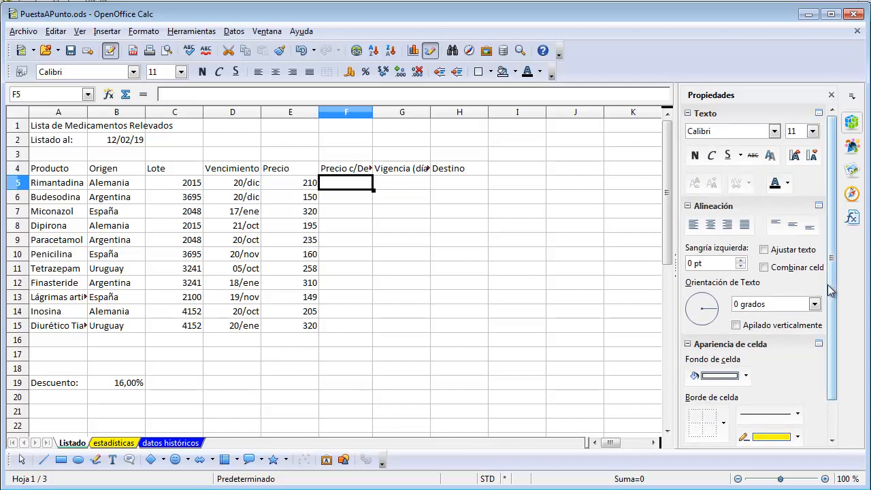
{"action": "scroll", "coordinate": [834, 294], "scroll_direction": "down", "scroll_amount": 3}
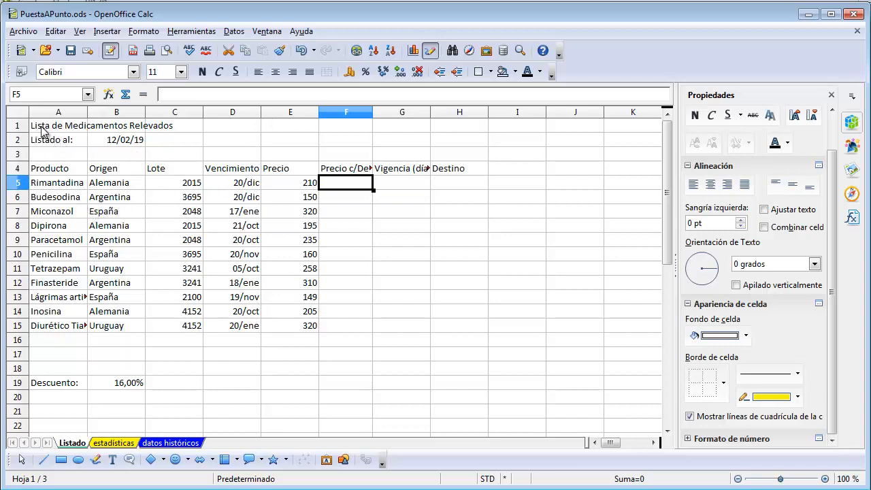
Merge cells A1:H1 and try the alignments on the title Lista de Medicamentos Relevados, leaving it horizontally centred
{"action": "left_click_drag", "start_coordinate": [41, 133], "coordinate": [453, 131]}
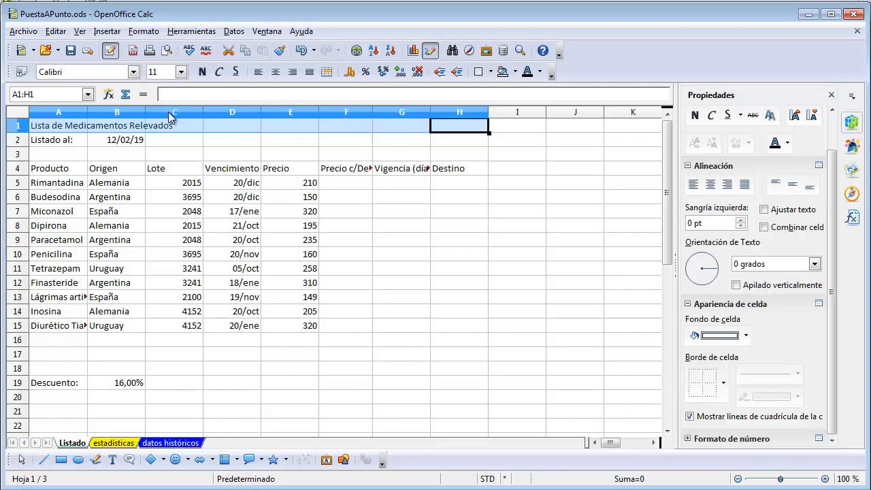
{"action": "left_click", "coordinate": [328, 72]}
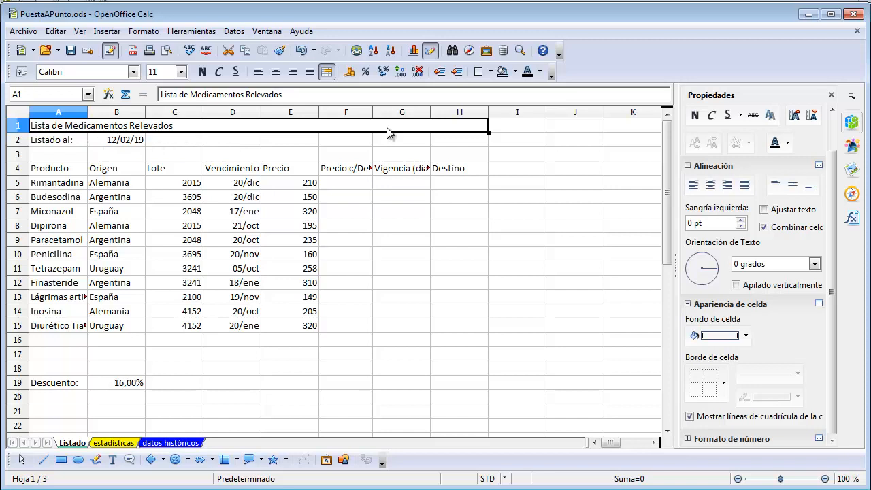
{"action": "left_click", "coordinate": [276, 72]}
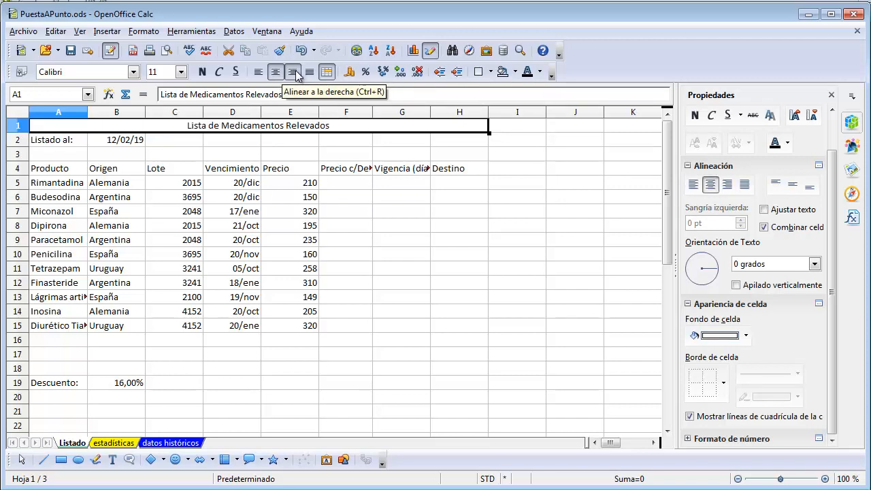
{"action": "left_click", "coordinate": [293, 72]}
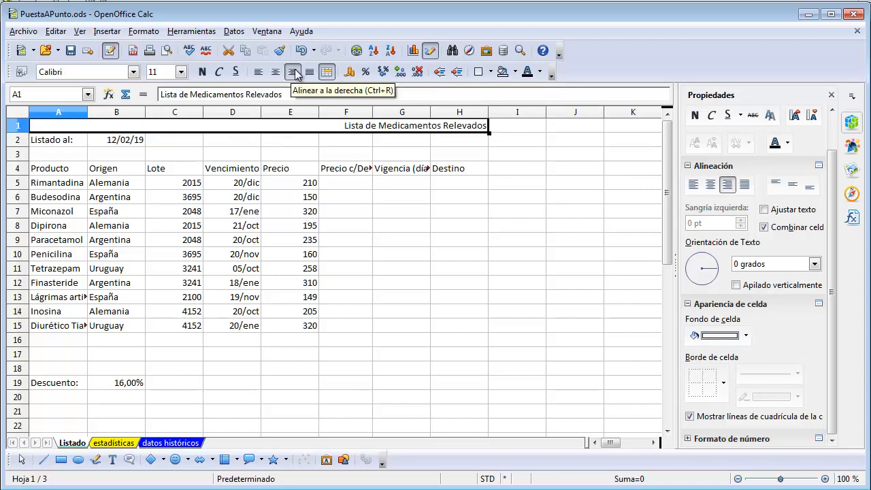
{"action": "left_click", "coordinate": [258, 72]}
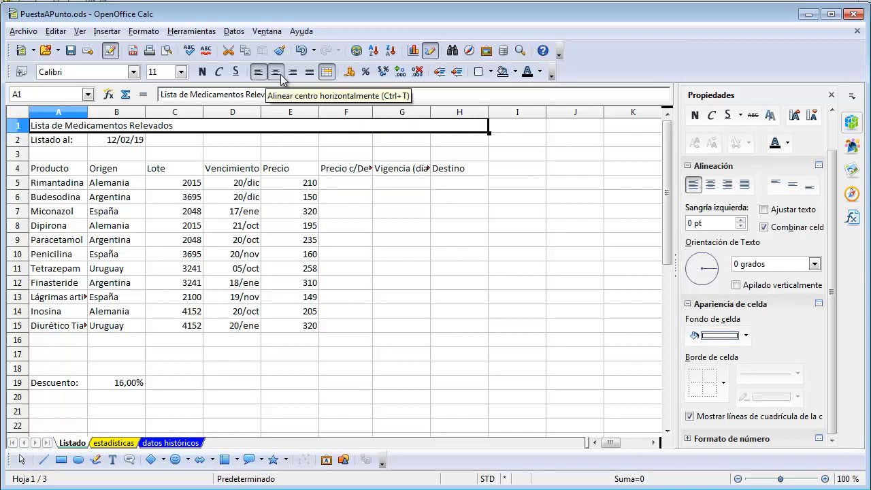
{"action": "left_click", "coordinate": [275, 72]}
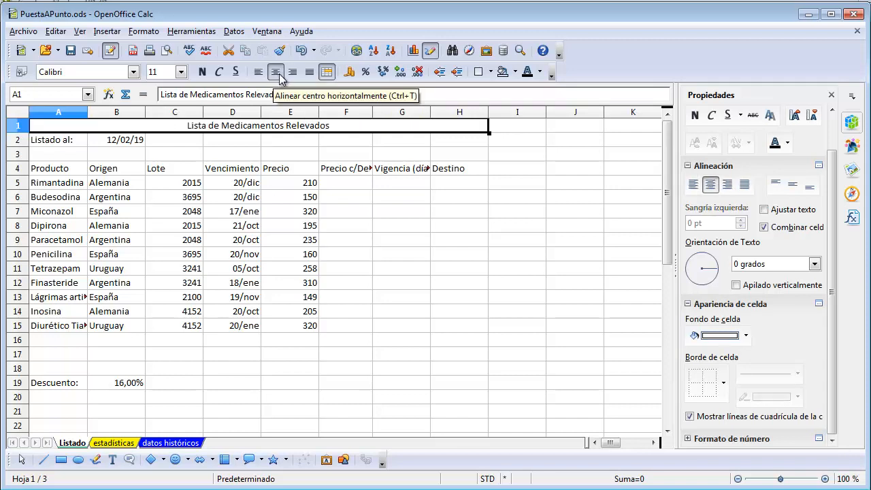
Format the merged title in row 1 with font size 16, red font colour and bold
{"action": "left_click", "coordinate": [181, 72]}
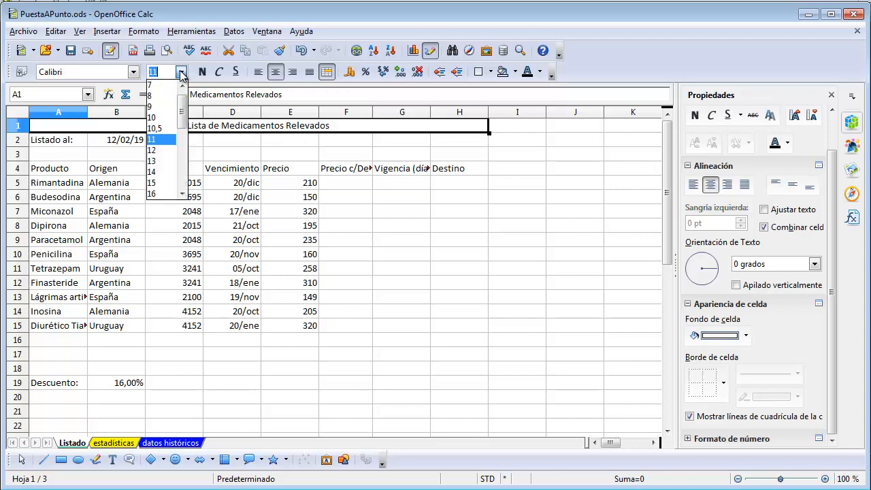
{"action": "left_click", "coordinate": [157, 195]}
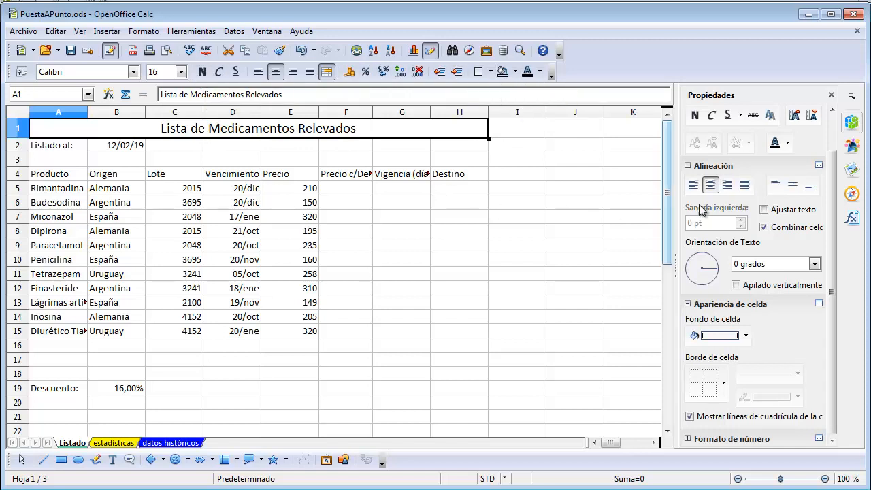
{"action": "left_click", "coordinate": [788, 144]}
{"action": "left_click", "coordinate": [801, 233]}
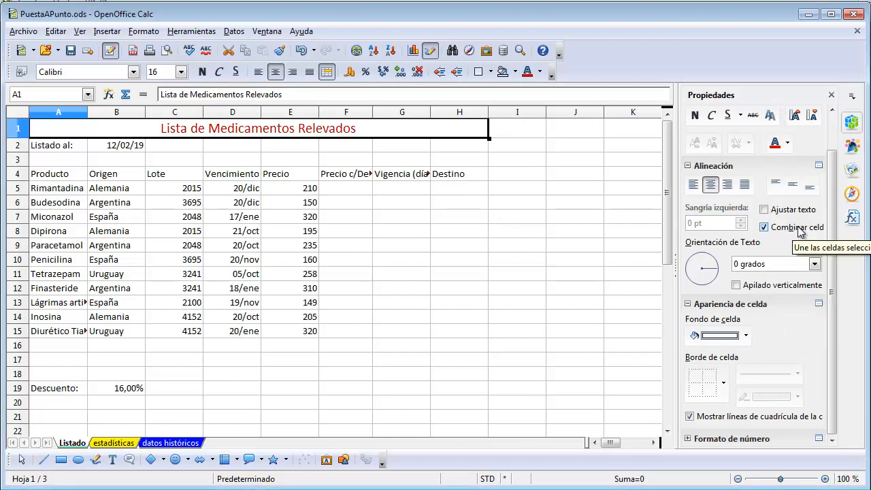
{"action": "left_click", "coordinate": [695, 116]}
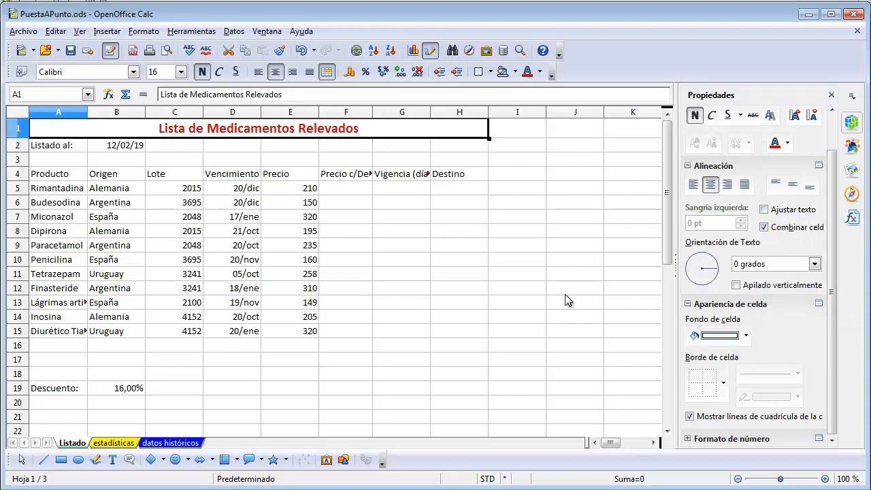
Turn on automatic text wrapping for the column headings in A4:H4 of the Listado sheet
{"action": "left_click", "coordinate": [49, 148]}
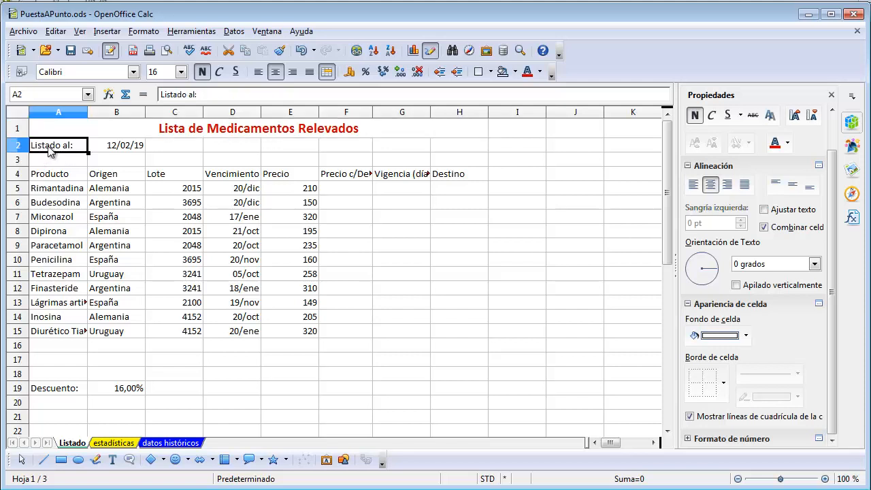
{"action": "left_click", "coordinate": [102, 149]}
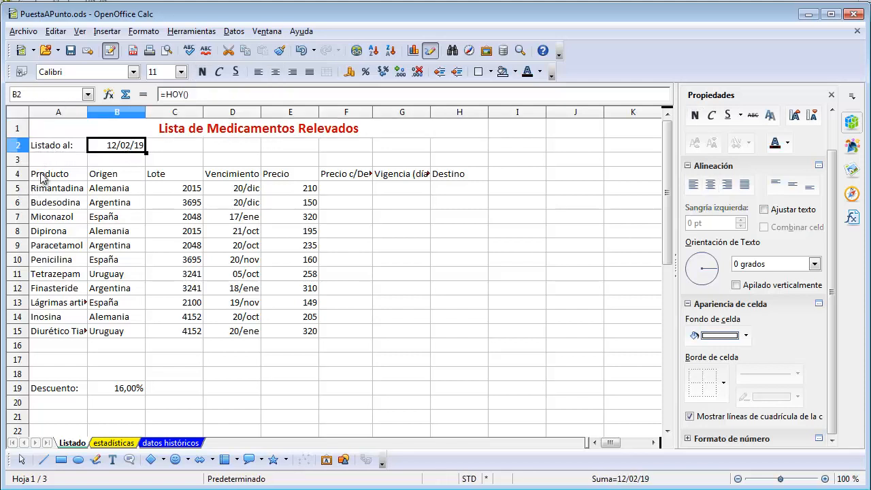
{"action": "left_click_drag", "start_coordinate": [40, 178], "coordinate": [439, 175]}
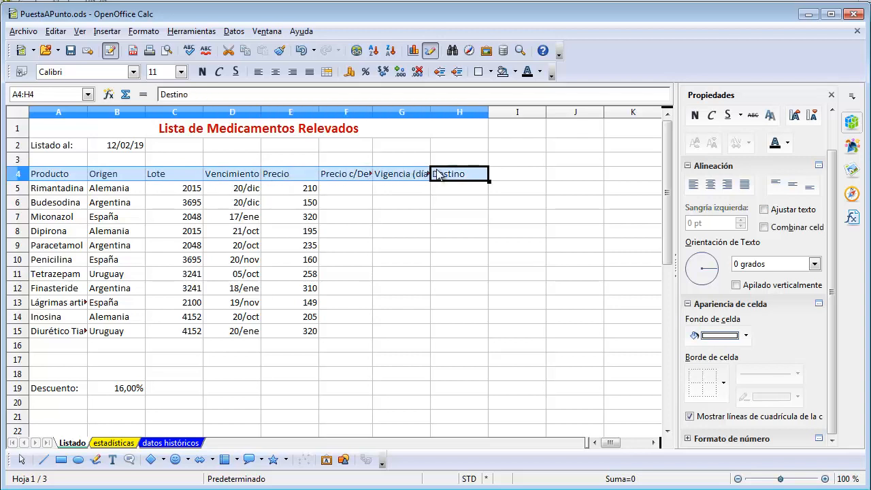
{"action": "left_click", "coordinate": [153, 34]}
{"action": "left_click", "coordinate": [169, 66]}
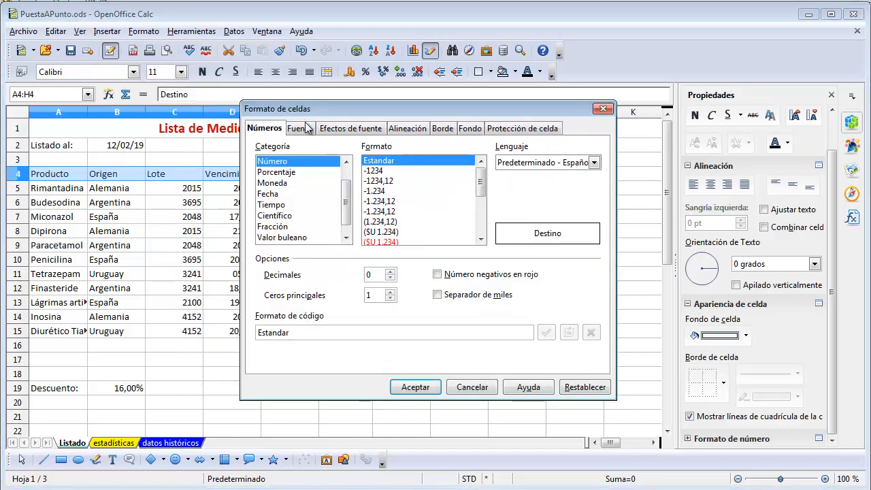
{"action": "left_click", "coordinate": [405, 129]}
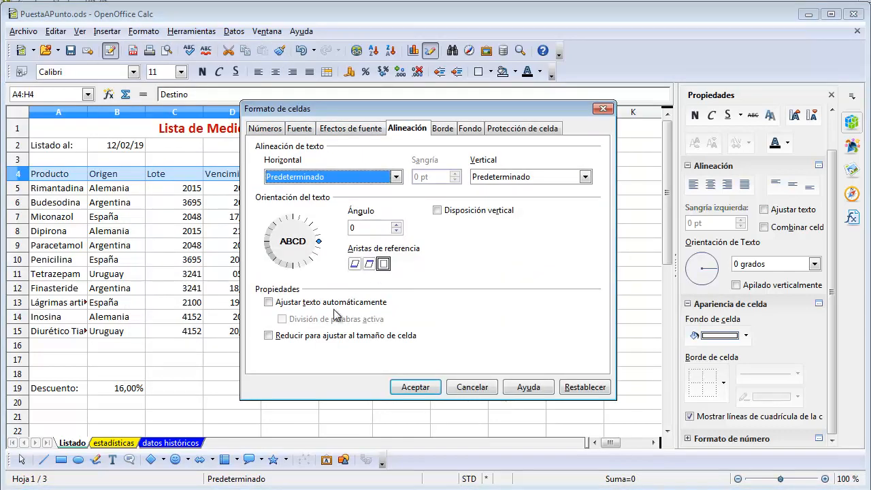
{"action": "left_click", "coordinate": [275, 302]}
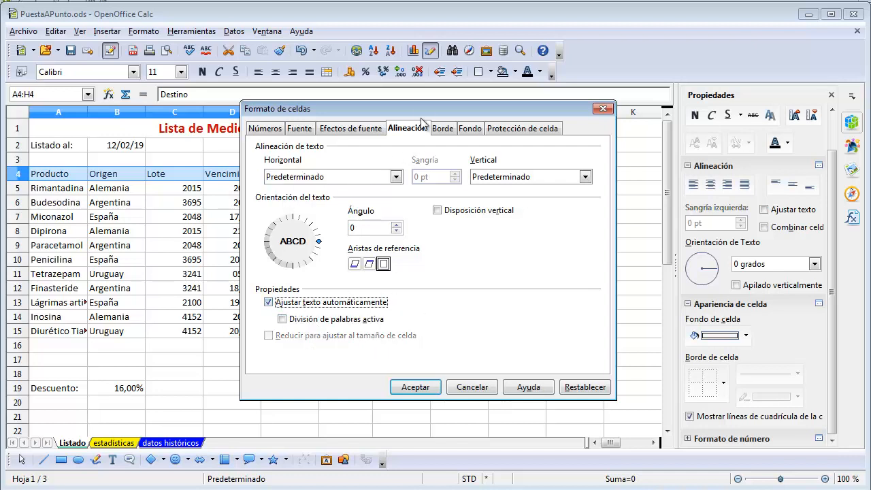
{"action": "left_click", "coordinate": [415, 387]}
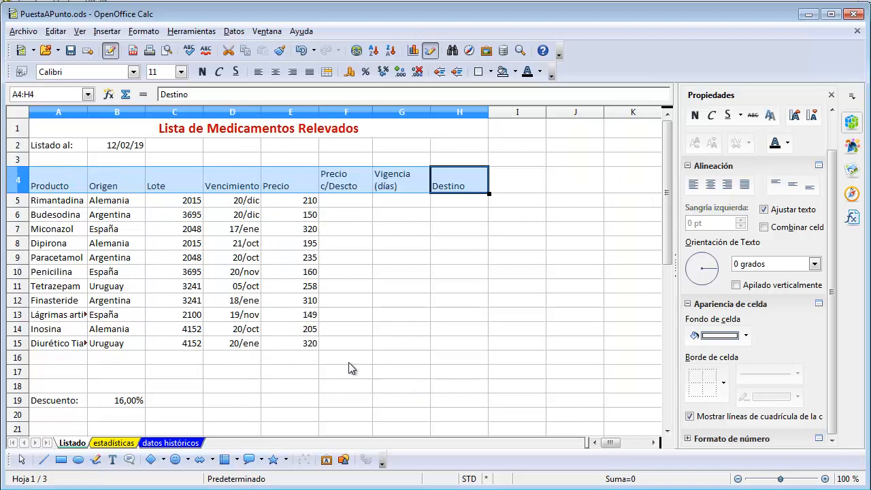
Centre the column headings in A4:H4 both horizontally and vertically
{"action": "left_click", "coordinate": [347, 183]}
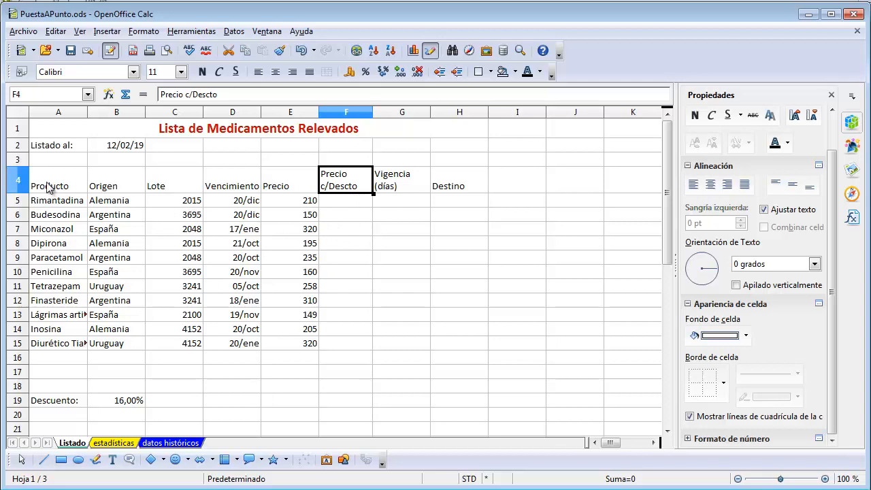
{"action": "left_click_drag", "start_coordinate": [47, 188], "coordinate": [439, 193]}
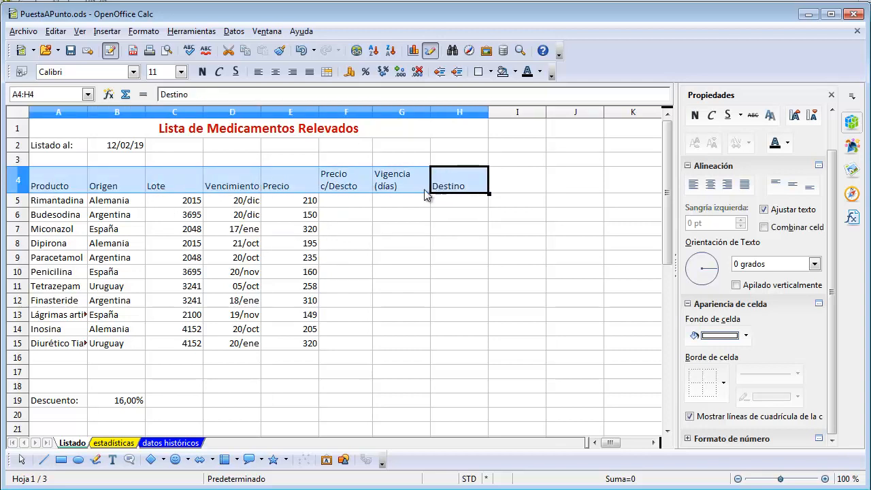
{"action": "left_click", "coordinate": [711, 185]}
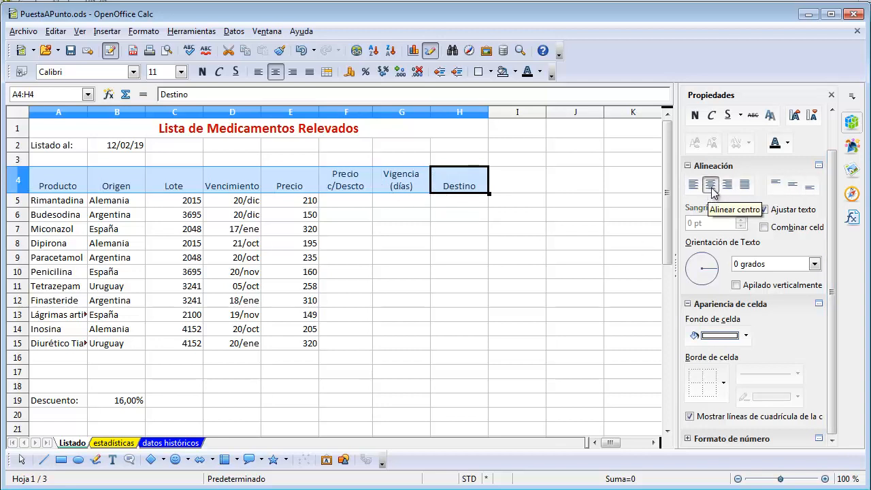
{"action": "left_click", "coordinate": [794, 191]}
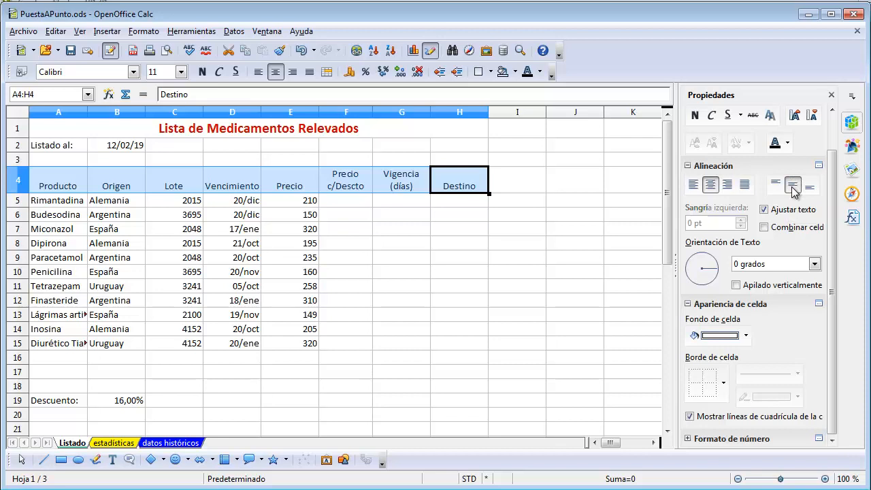
{"action": "left_click", "coordinate": [794, 191]}
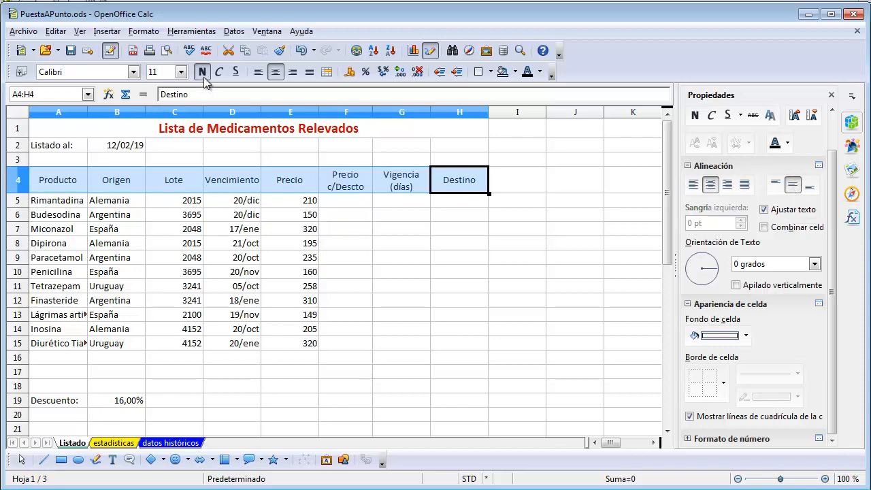
Format the headings in A4:H4 as bold with font colour Púrpura 3 and a pale yellow cell background
{"action": "left_click", "coordinate": [696, 116]}
{"action": "left_click", "coordinate": [788, 143]}
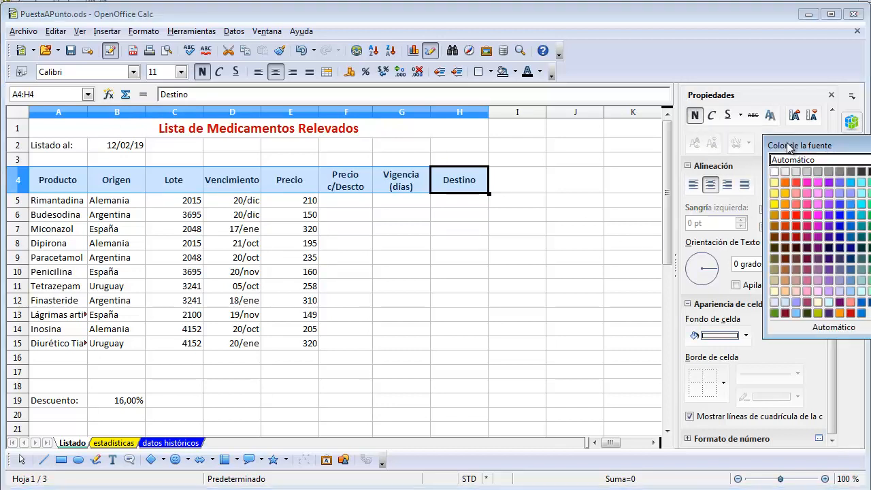
{"action": "left_click", "coordinate": [829, 215]}
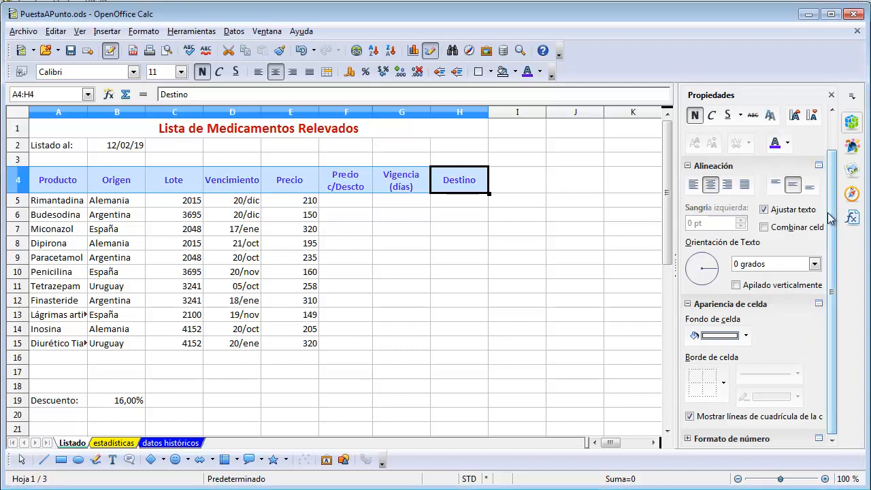
{"action": "left_click", "coordinate": [747, 336]}
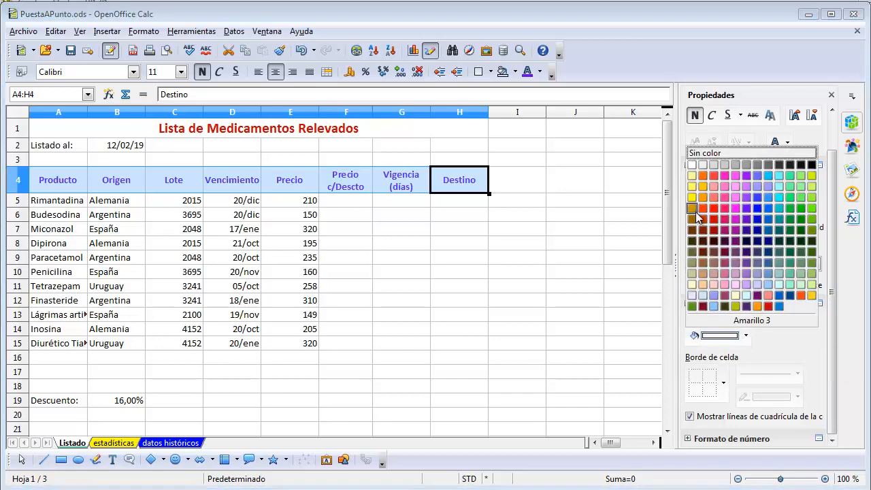
{"action": "left_click", "coordinate": [693, 285]}
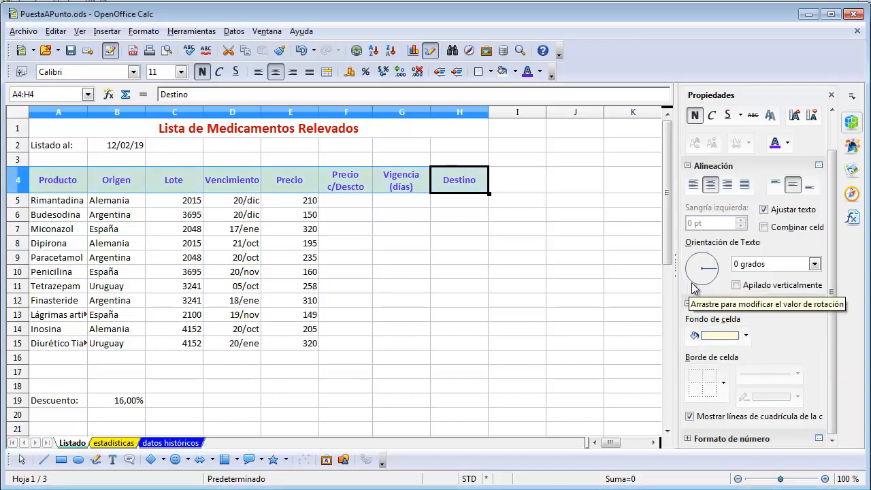
Widen column A to fit the full product names
{"action": "left_click", "coordinate": [358, 299]}
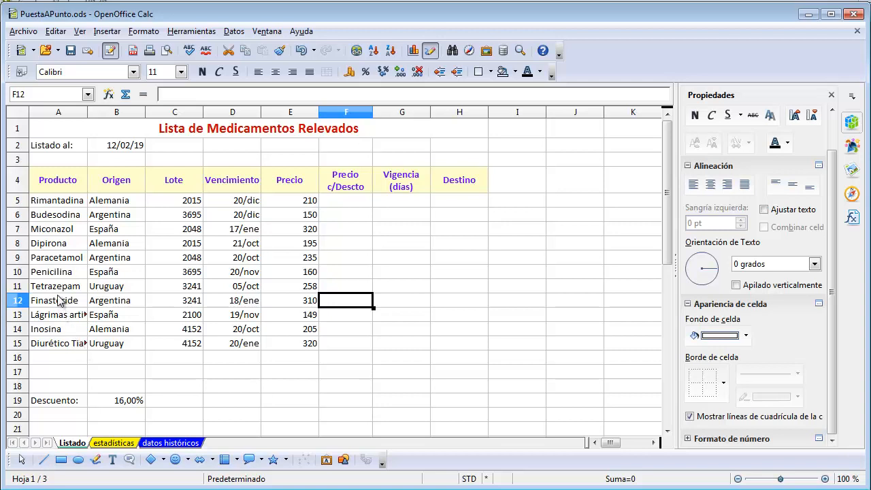
{"action": "left_click_drag", "start_coordinate": [87, 111], "coordinate": [127, 114]}
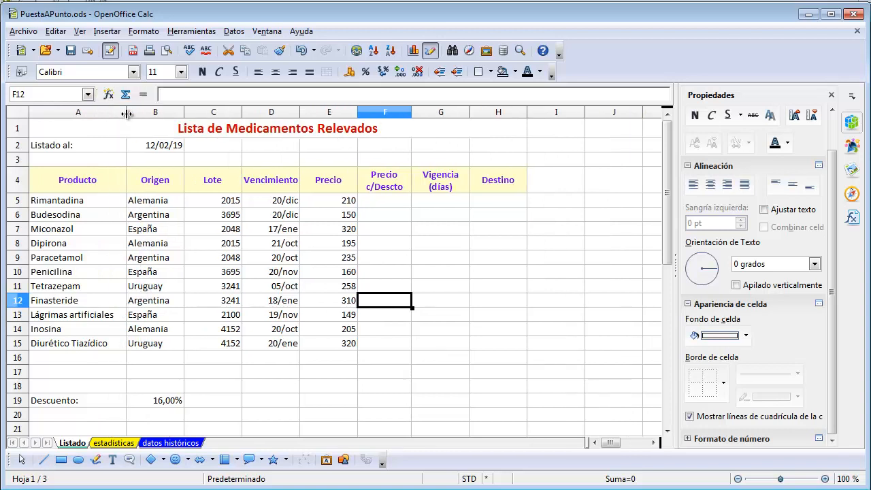
{"action": "left_click", "coordinate": [263, 220]}
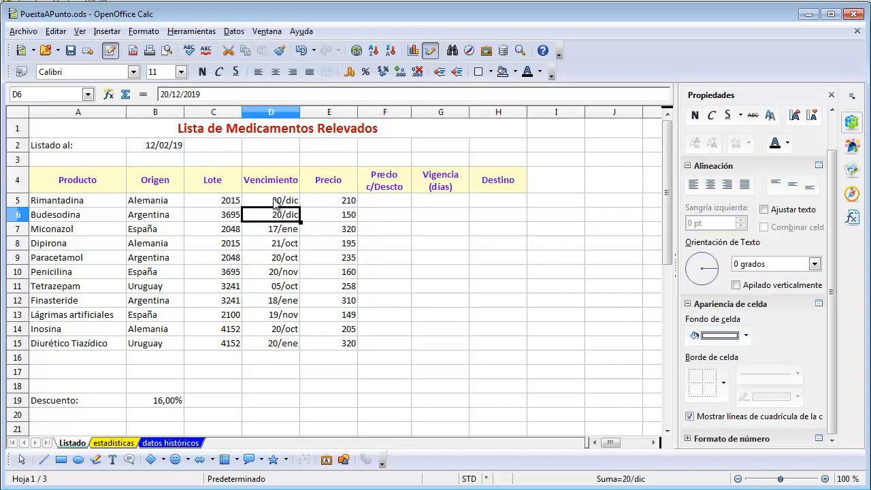
Format the Vencimiento dates in D5:D15 with the date format 31/12/1999 (DD/MM/AAAA)
{"action": "left_click_drag", "start_coordinate": [276, 201], "coordinate": [281, 346]}
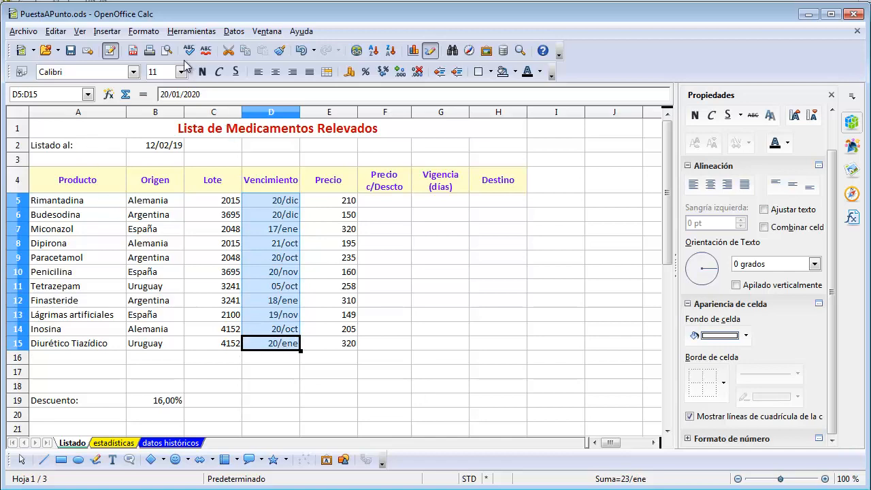
{"action": "left_click", "coordinate": [145, 31]}
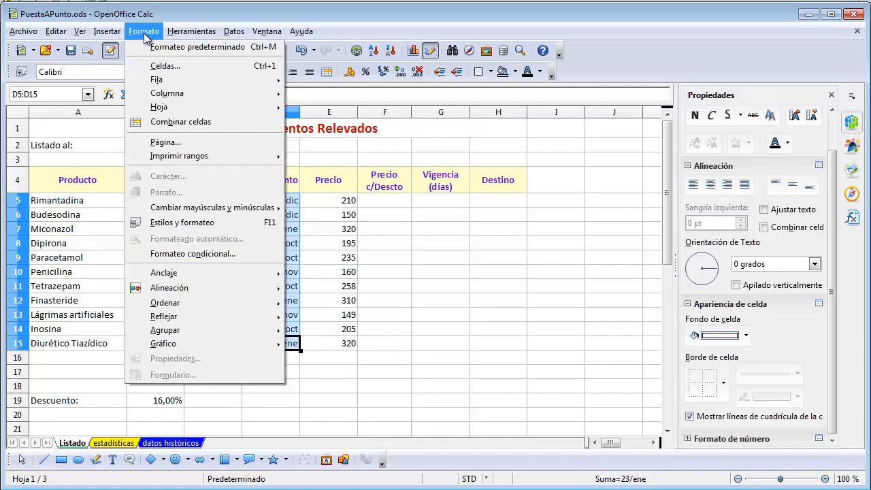
{"action": "left_click", "coordinate": [163, 67]}
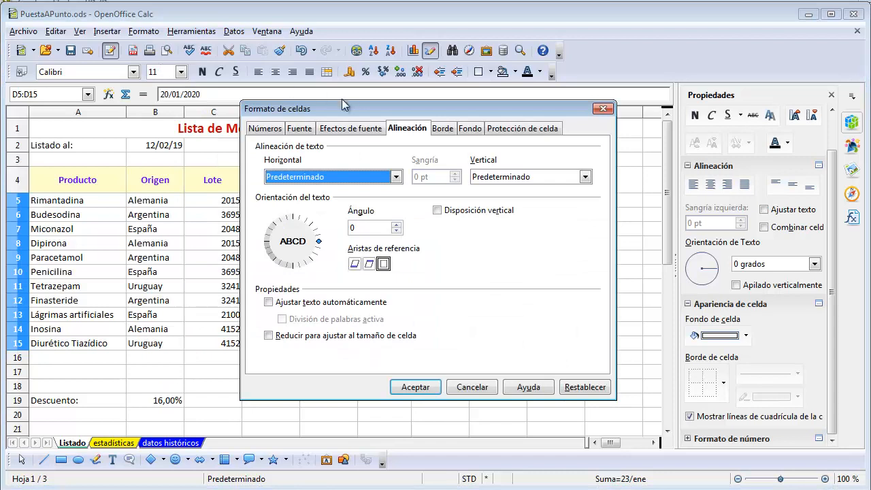
{"action": "left_click", "coordinate": [269, 130]}
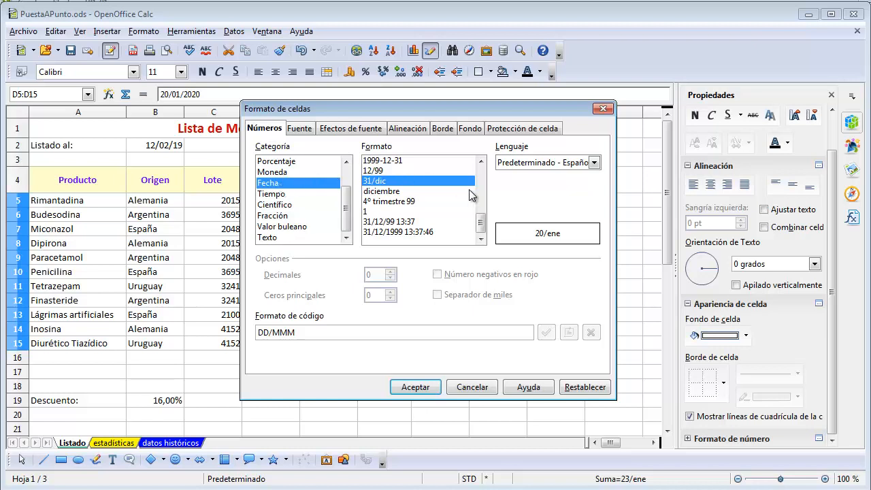
{"action": "left_click_drag", "start_coordinate": [481, 225], "coordinate": [489, 171]}
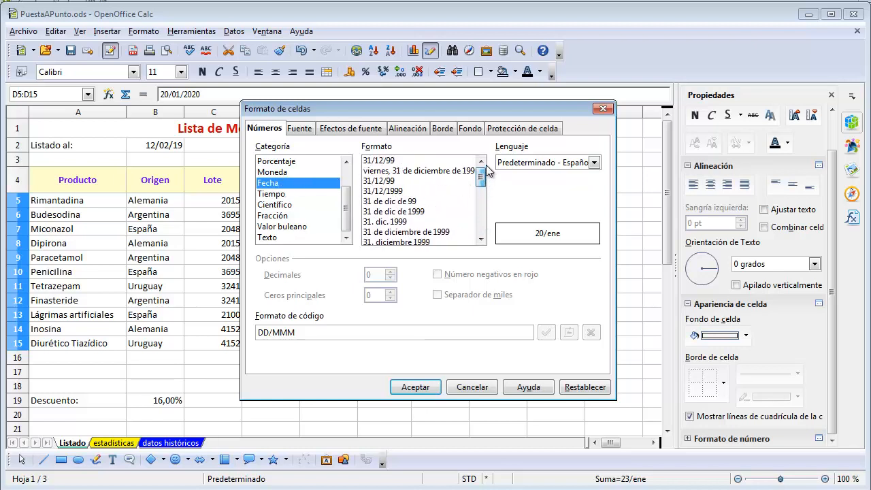
{"action": "left_click", "coordinate": [388, 192]}
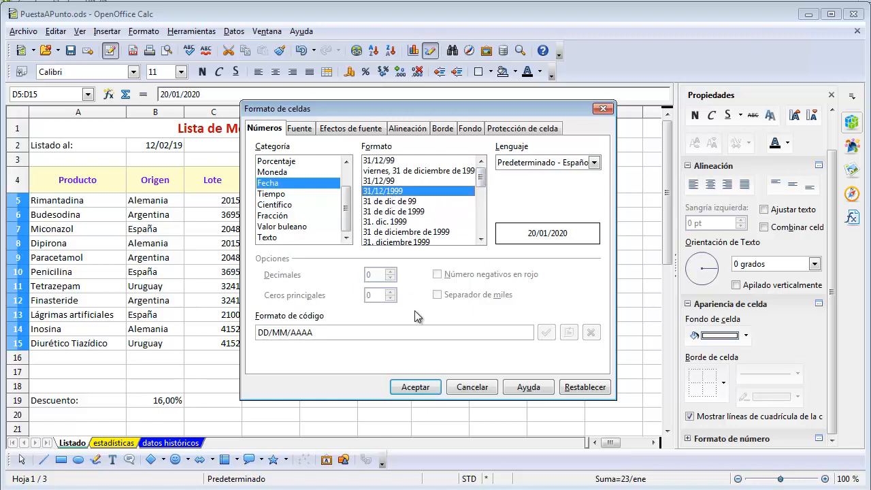
{"action": "left_click", "coordinate": [410, 388]}
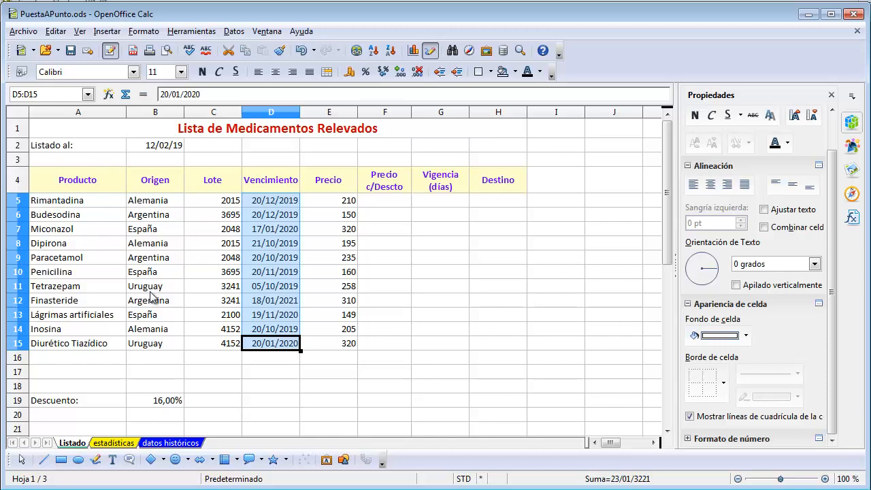
{"action": "left_click", "coordinate": [148, 32]}
{"action": "left_click", "coordinate": [88, 220]}
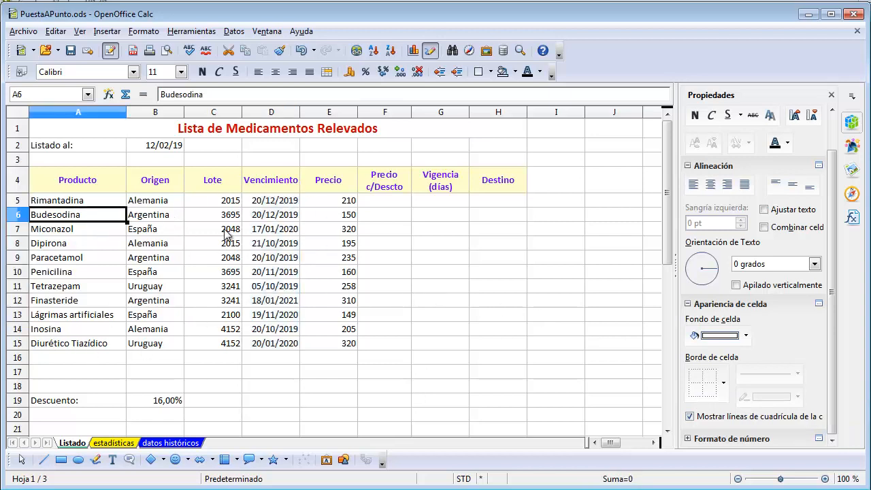
{"action": "left_click", "coordinate": [346, 230]}
{"action": "left_click", "coordinate": [405, 215]}
{"action": "left_click", "coordinate": [304, 328]}
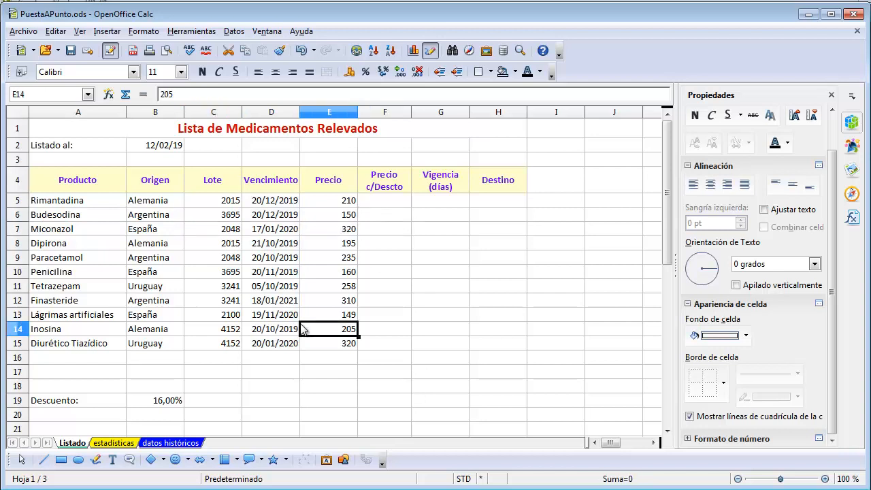
Make the labels in B5:B7 of the estadísticas sheet bold
{"action": "left_click", "coordinate": [114, 443]}
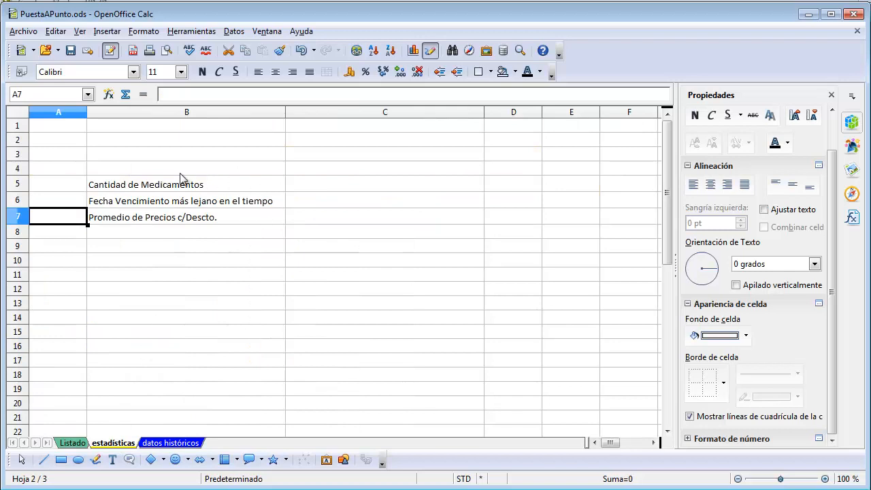
{"action": "left_click_drag", "start_coordinate": [180, 186], "coordinate": [171, 218]}
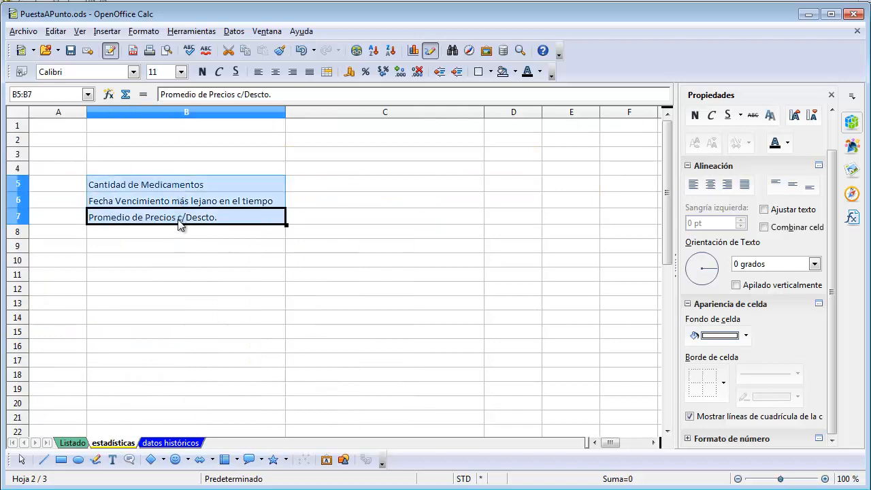
{"action": "left_click", "coordinate": [202, 72]}
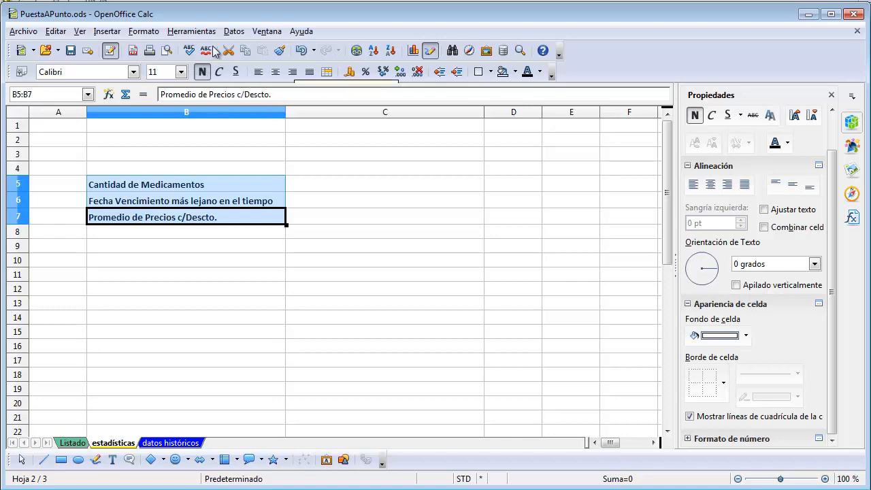
Set 1,00 pt borders in Azul 4 around and between all cells of B5:C7 on the estadísticas sheet
{"action": "left_click_drag", "start_coordinate": [194, 182], "coordinate": [395, 218]}
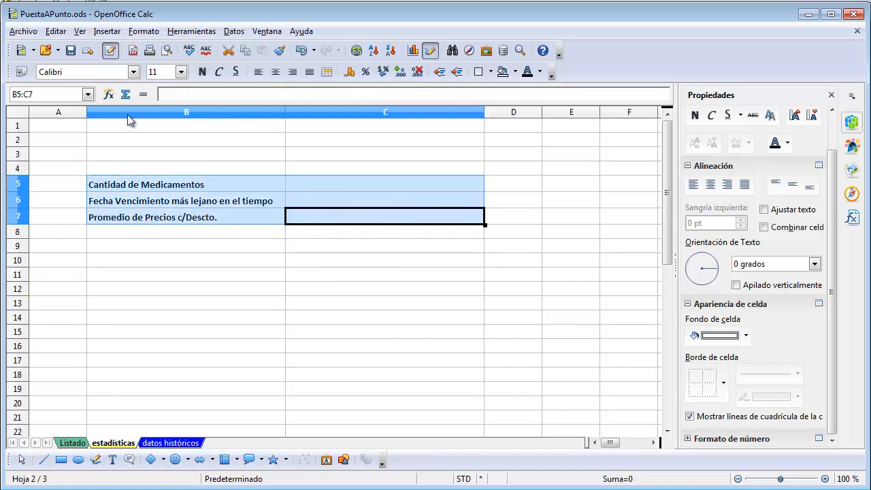
{"action": "left_click", "coordinate": [141, 32]}
{"action": "left_click", "coordinate": [166, 71]}
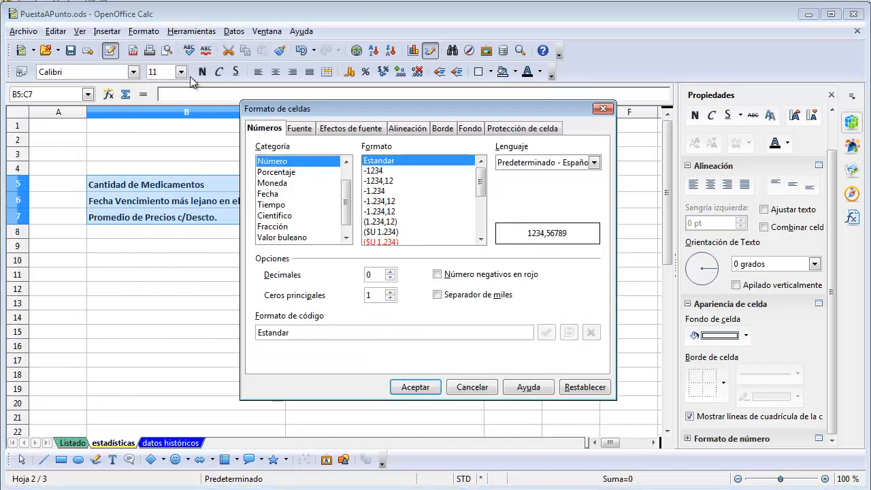
{"action": "left_click", "coordinate": [444, 129]}
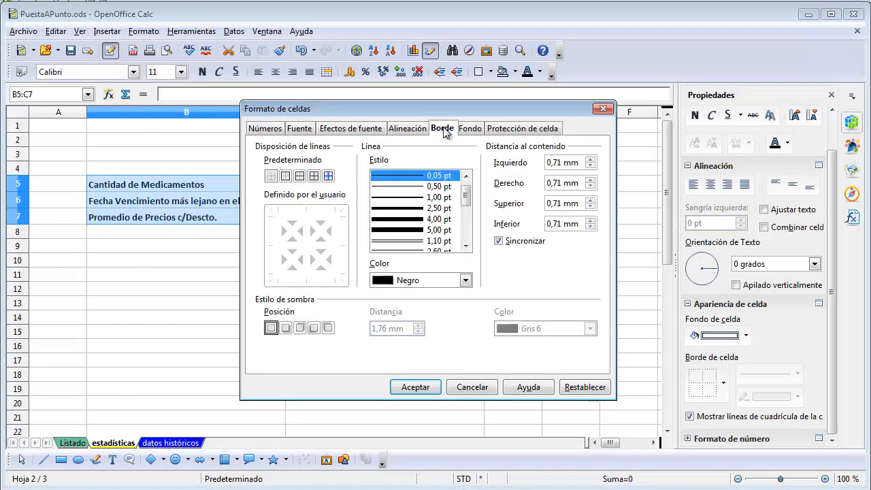
{"action": "left_click", "coordinate": [424, 282]}
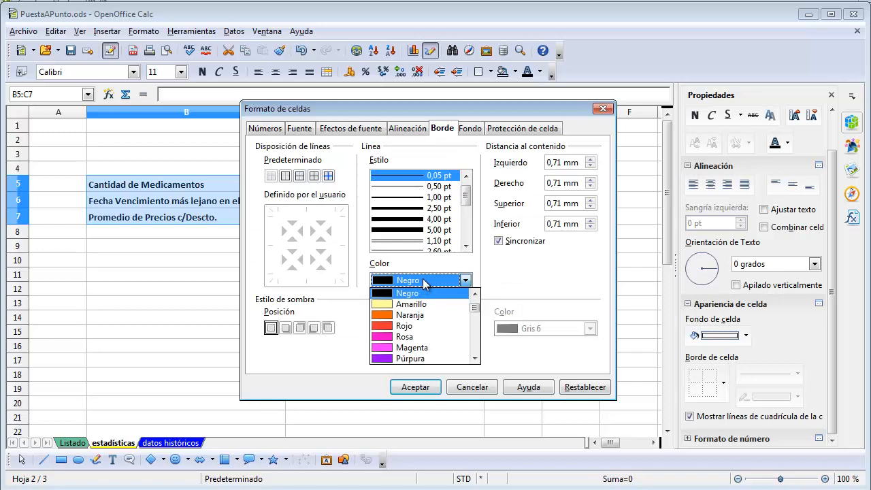
{"action": "left_click", "coordinate": [474, 358]}
{"action": "left_click_drag", "start_coordinate": [474, 309], "coordinate": [474, 325]}
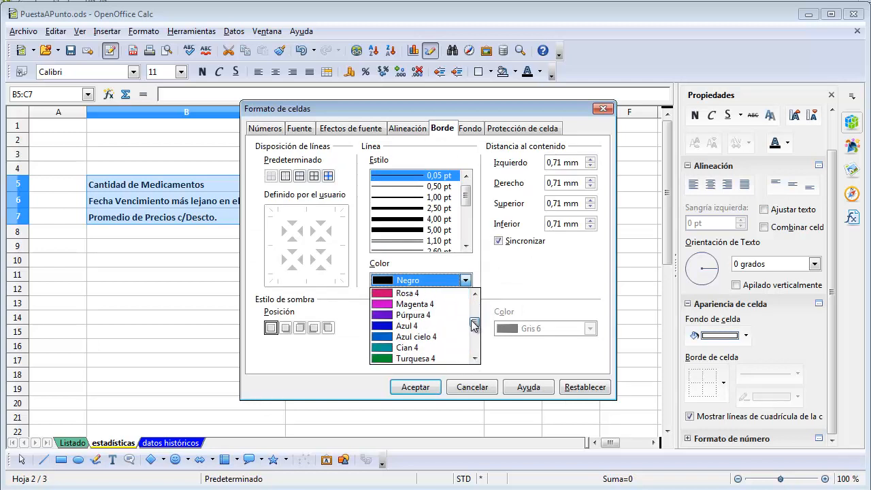
{"action": "left_click", "coordinate": [410, 327]}
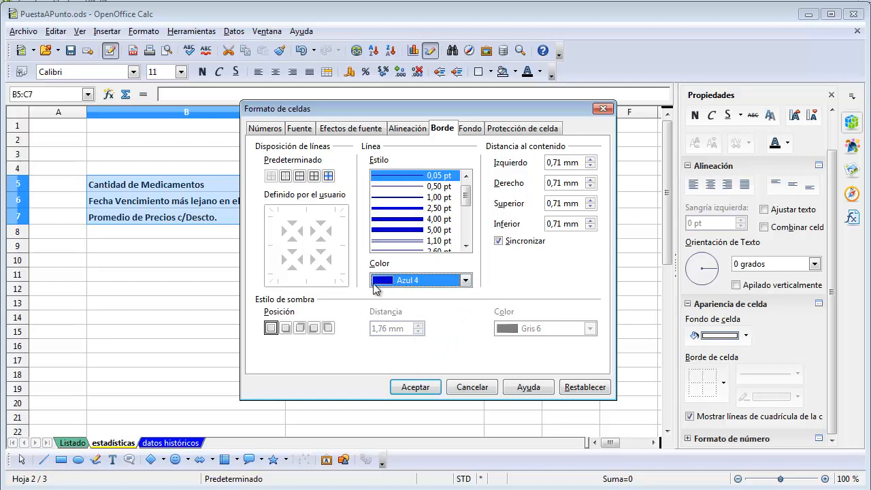
{"action": "left_click", "coordinate": [400, 197]}
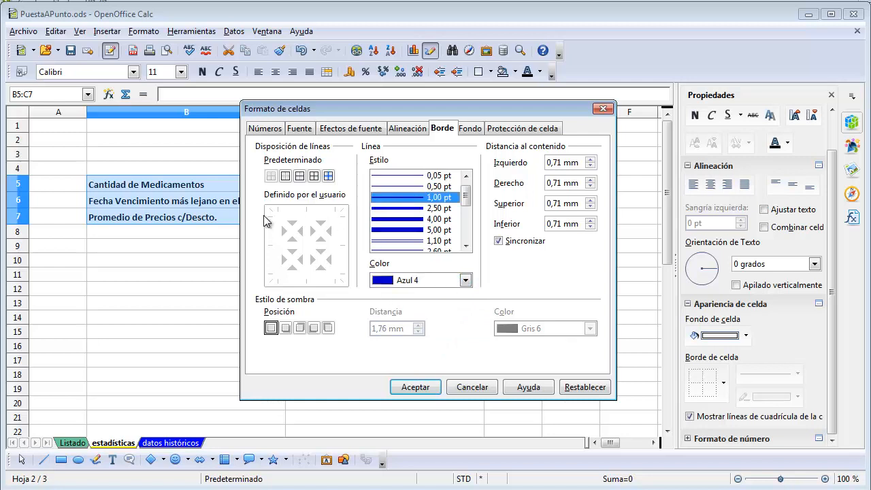
{"action": "left_click", "coordinate": [314, 178]}
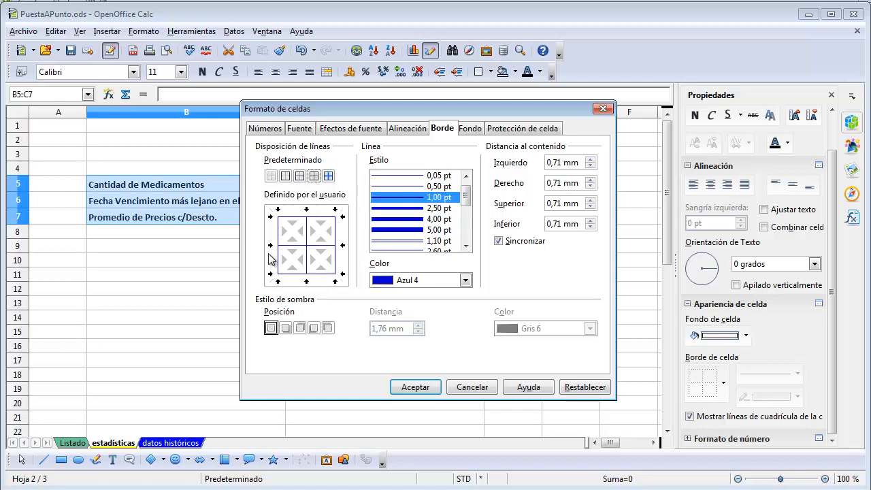
Add a shadow cast downward and to the right in Azul cielo 4 to B5:C7 and apply the cell format
{"action": "left_click", "coordinate": [286, 329]}
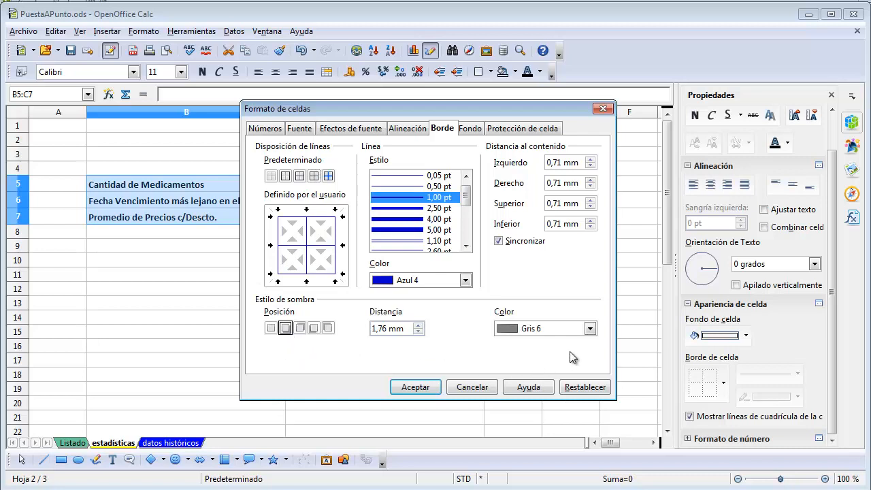
{"action": "left_click", "coordinate": [590, 329]}
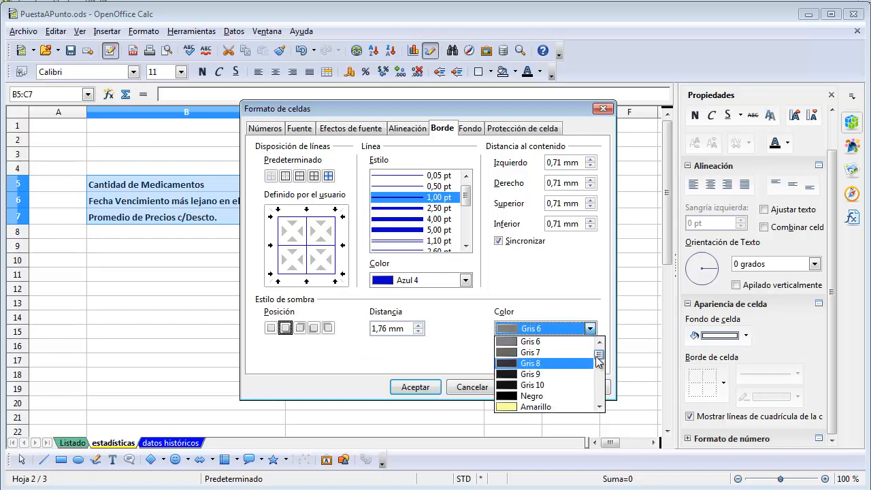
{"action": "left_click_drag", "start_coordinate": [599, 355], "coordinate": [595, 374]}
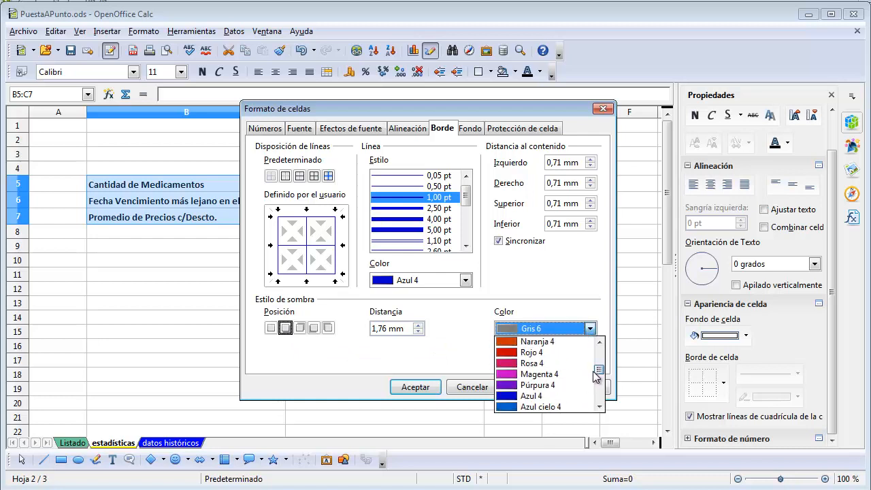
{"action": "left_click", "coordinate": [520, 406]}
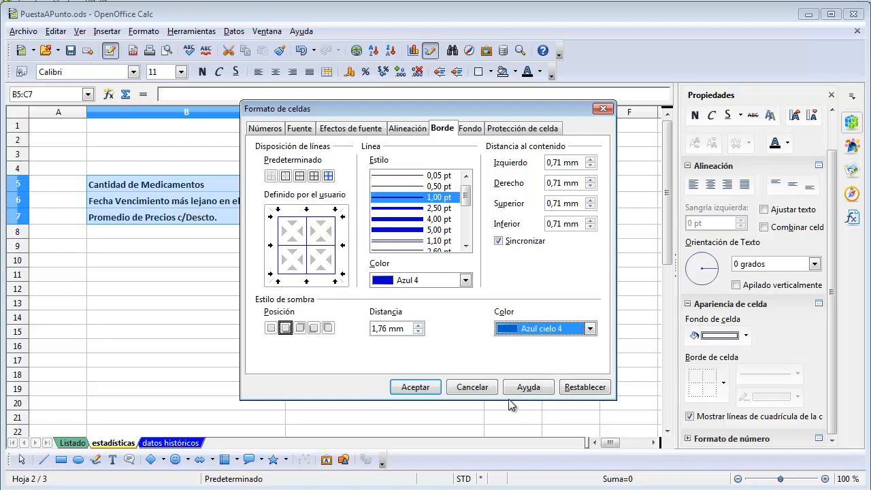
{"action": "left_click", "coordinate": [414, 388]}
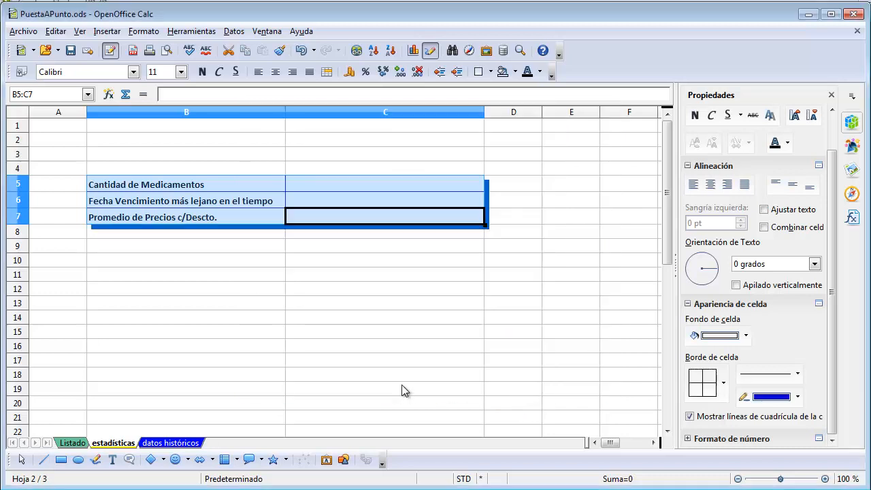
{"action": "left_click", "coordinate": [320, 305]}
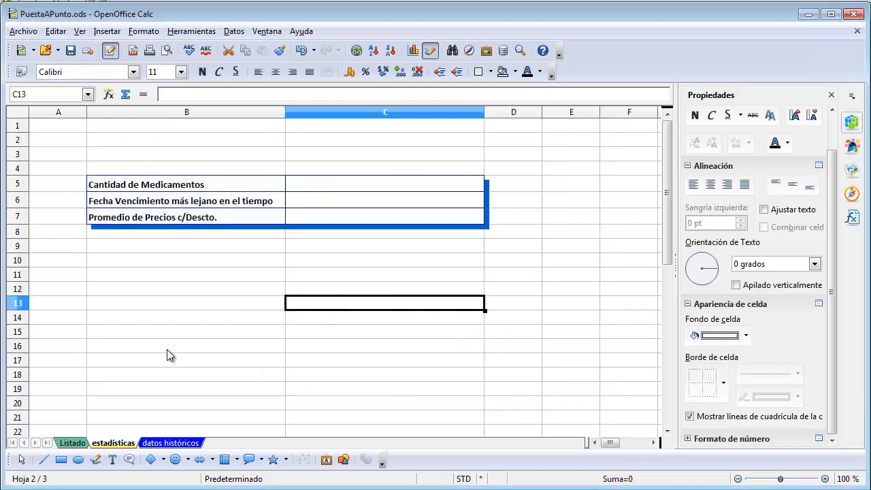
Increase the height of rows 5 to 7 on the estadísticas sheet equally
{"action": "left_click", "coordinate": [22, 188]}
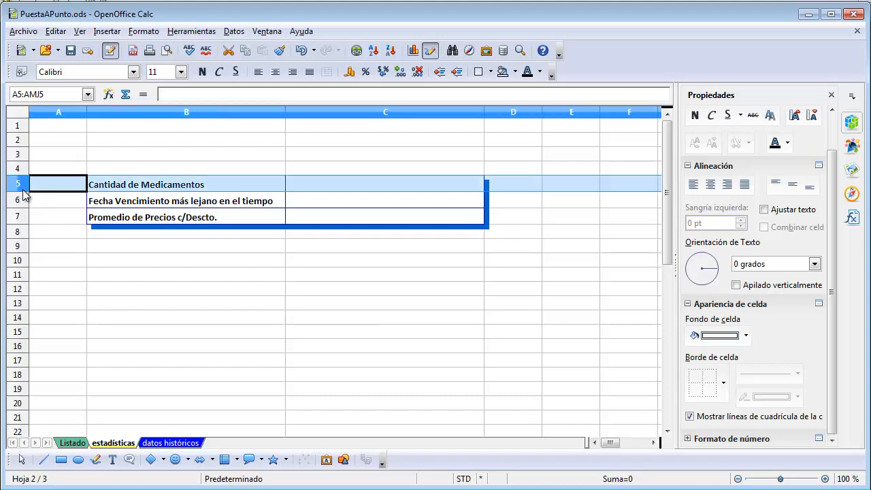
{"action": "mouse_move", "coordinate": [23, 196]}
{"action": "left_mouse_down"}
{"action": "mouse_move", "coordinate": [18, 216]}
{"action": "mouse_move", "coordinate": [17, 197]}
{"action": "left_mouse_up"}
{"action": "left_click", "coordinate": [356, 273]}
{"action": "left_click", "coordinate": [360, 193]}
{"action": "left_click", "coordinate": [366, 145]}
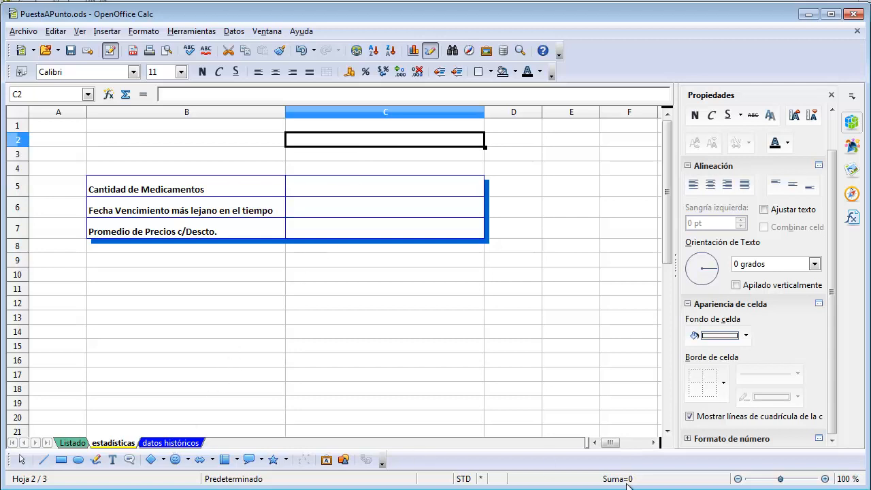
Create a new cell style named vencimientos from the Listado sheet
{"action": "key", "text": "ctrl+Page_Down"}
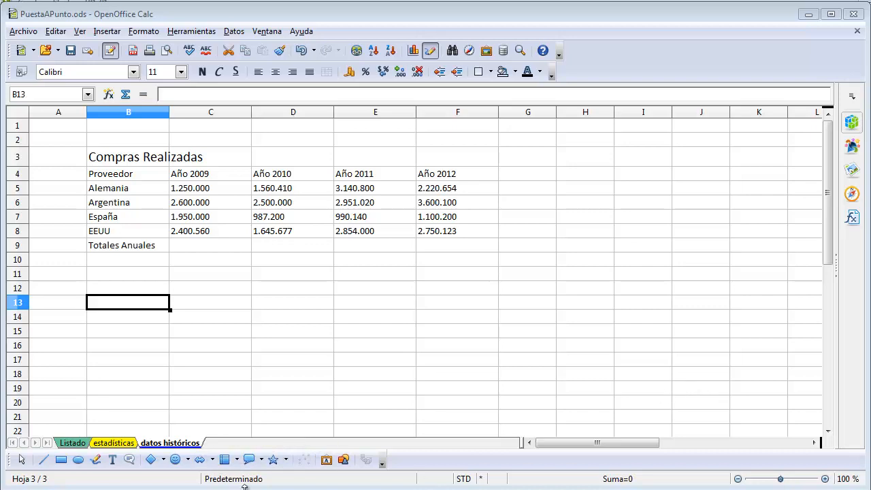
{"action": "left_click", "coordinate": [72, 443]}
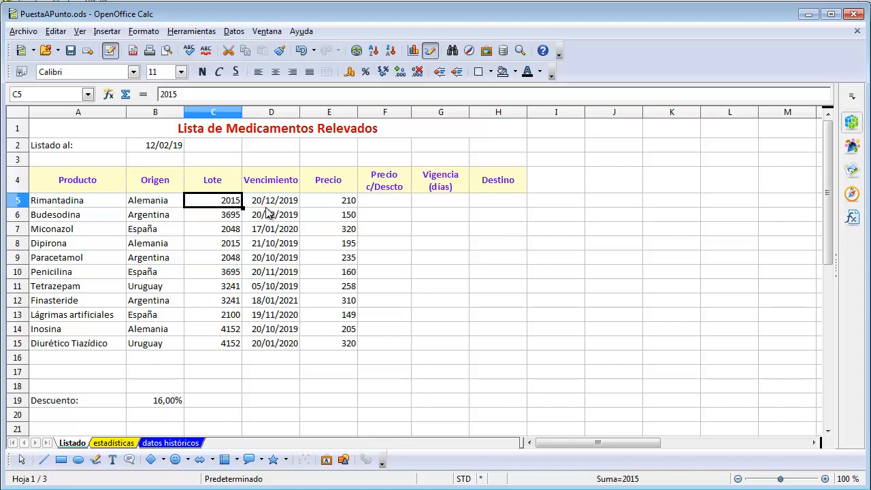
{"action": "left_click", "coordinate": [148, 31]}
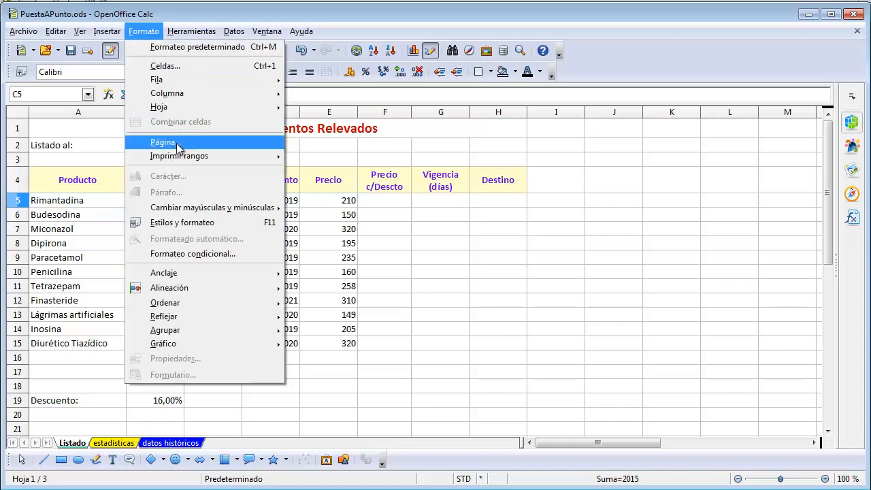
{"action": "left_click", "coordinate": [197, 230]}
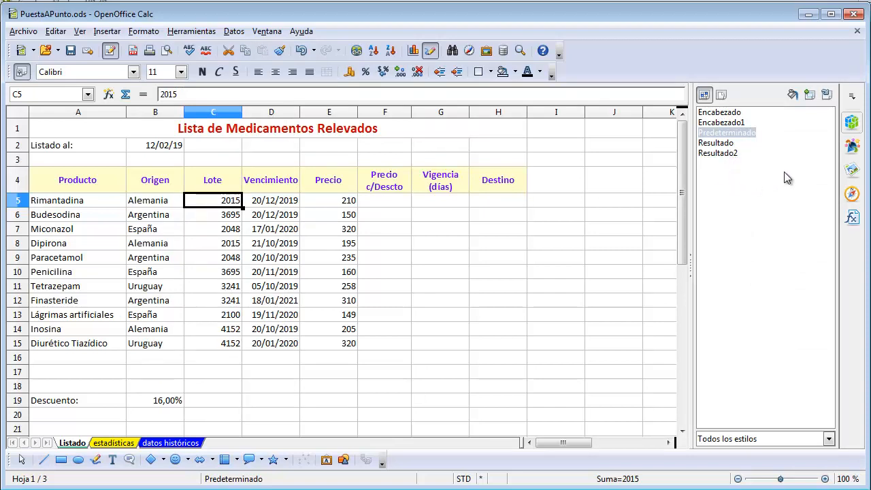
{"action": "right_click", "coordinate": [735, 169]}
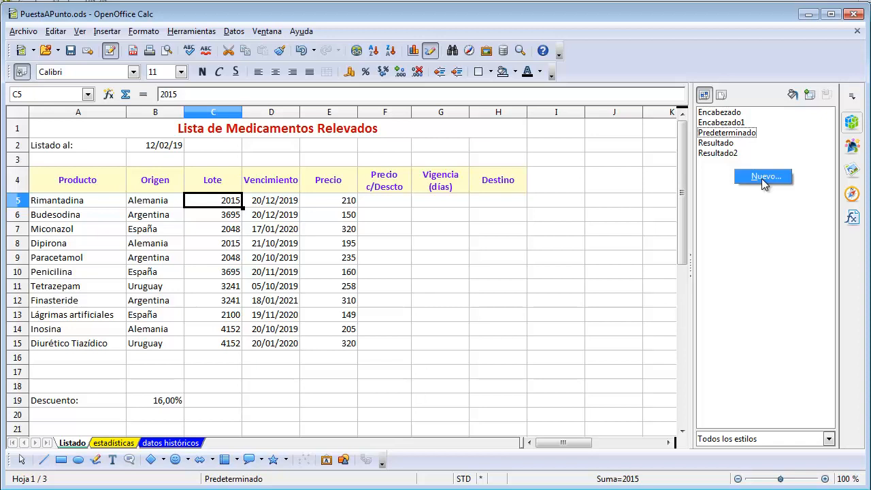
{"action": "left_click", "coordinate": [762, 177]}
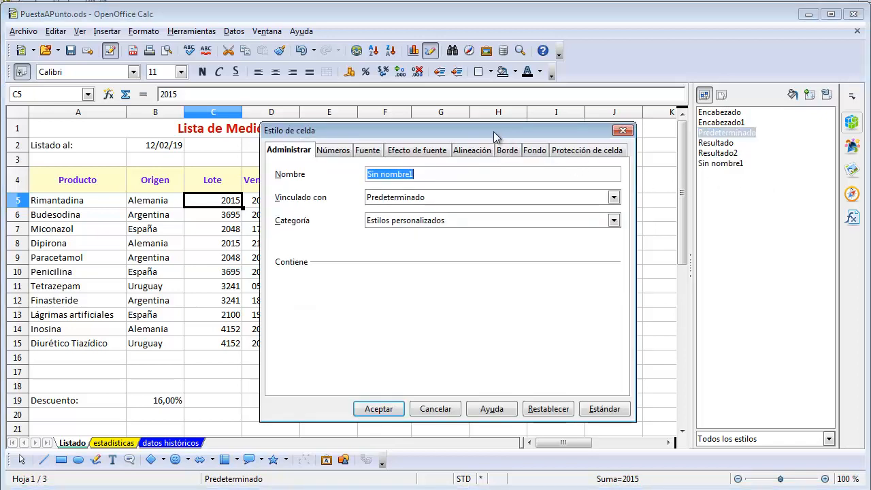
{"action": "left_click_drag", "start_coordinate": [494, 132], "coordinate": [445, 133]}
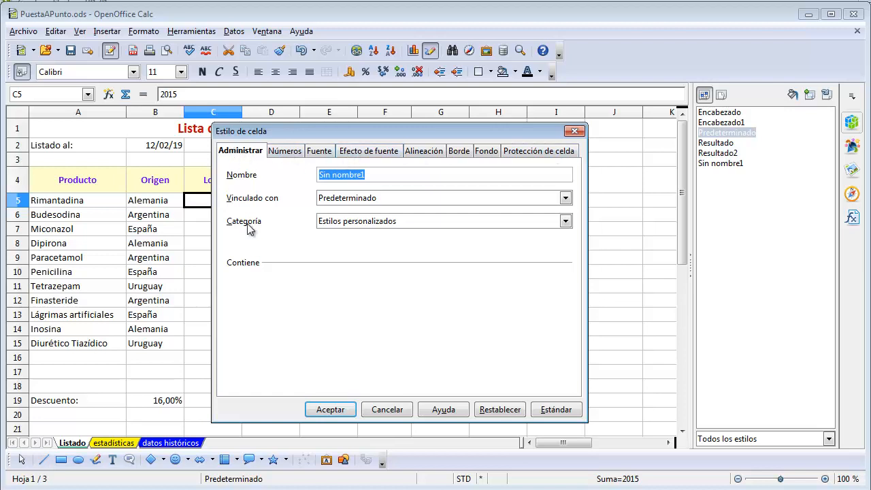
{"action": "left_click", "coordinate": [376, 179]}
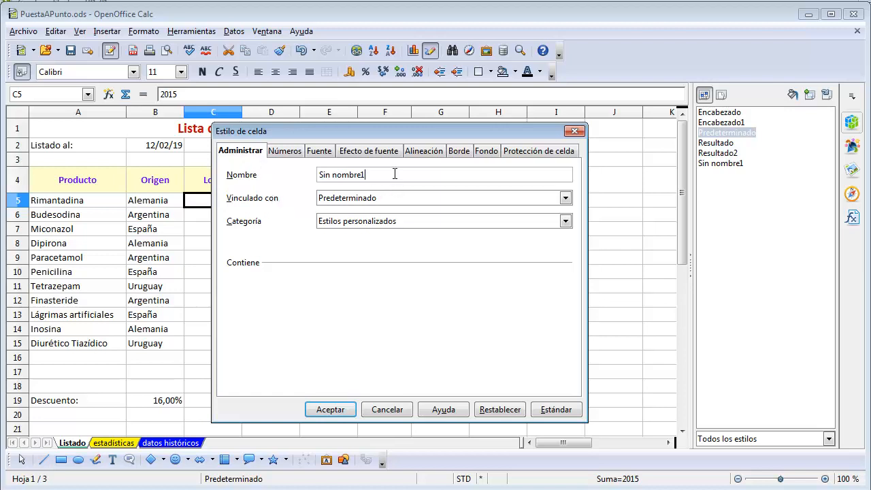
{"action": "left_click_drag", "start_coordinate": [371, 175], "coordinate": [267, 177]}
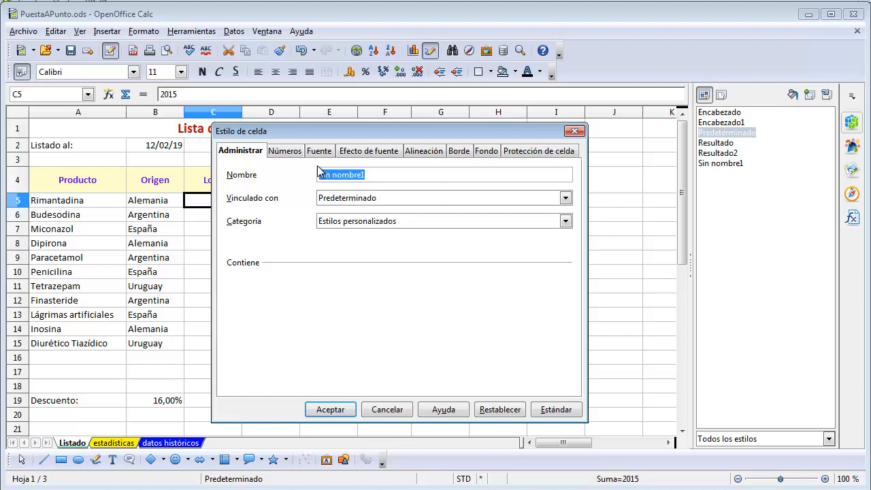
{"action": "type", "text": "Venci"}
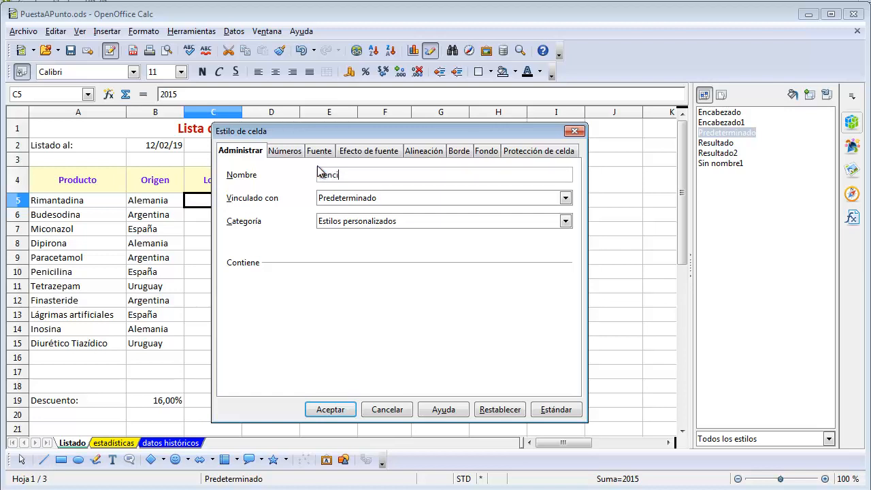
{"action": "type", "text": "mientos"}
Set the vencimientos style's font to Negrita at size 10 with the font colour Púrpura
{"action": "left_click", "coordinate": [320, 151]}
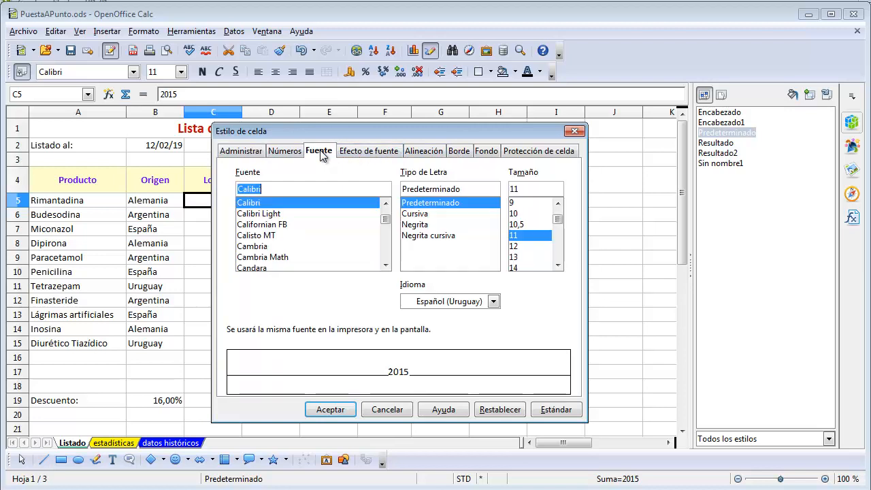
{"action": "left_click", "coordinate": [518, 214]}
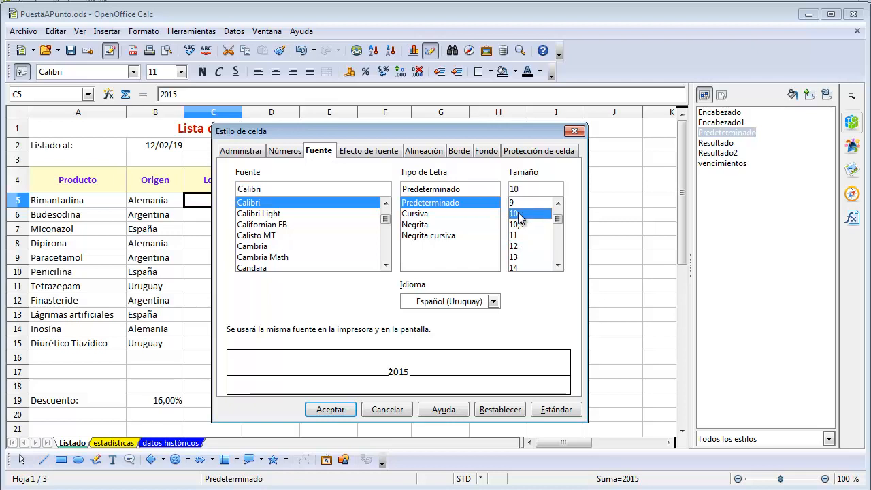
{"action": "left_click", "coordinate": [421, 225]}
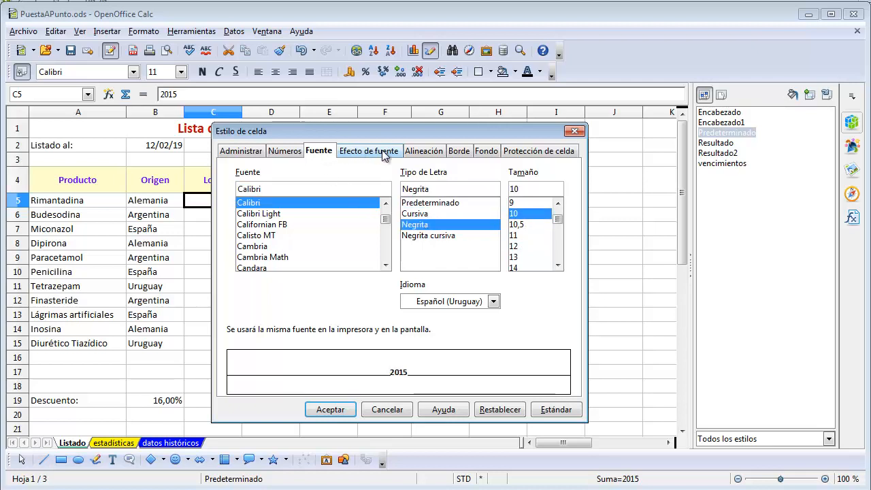
{"action": "left_click", "coordinate": [381, 153]}
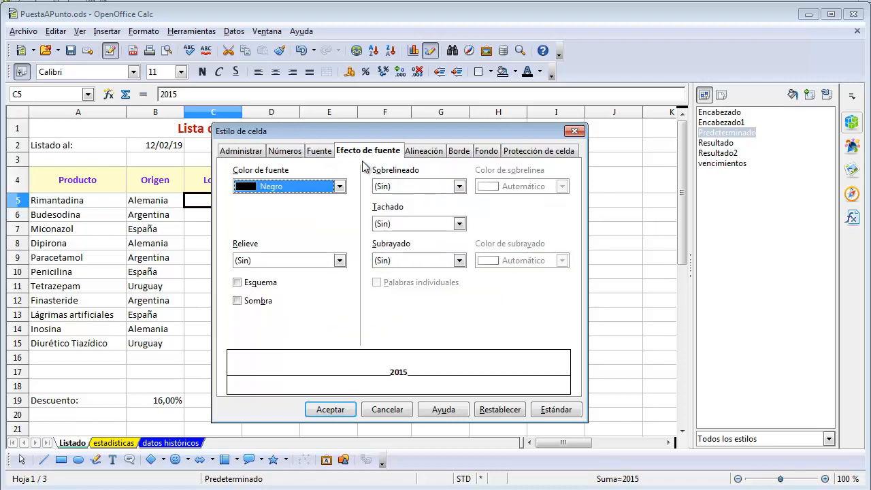
{"action": "left_click", "coordinate": [339, 188]}
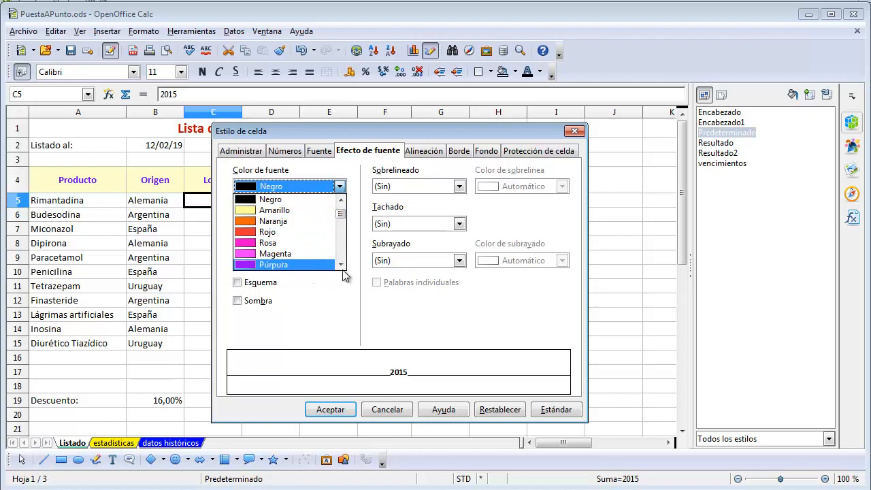
{"action": "scroll", "coordinate": [345, 272], "scroll_direction": "down", "scroll_amount": 3}
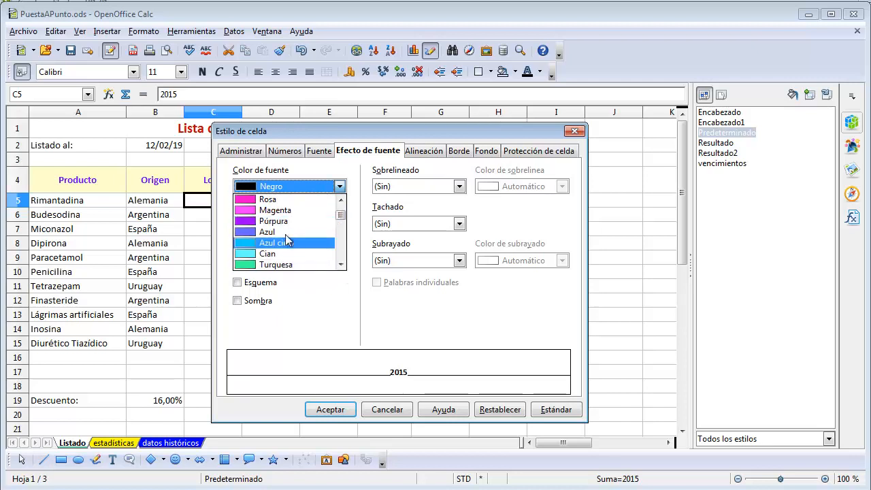
{"action": "left_click", "coordinate": [284, 220]}
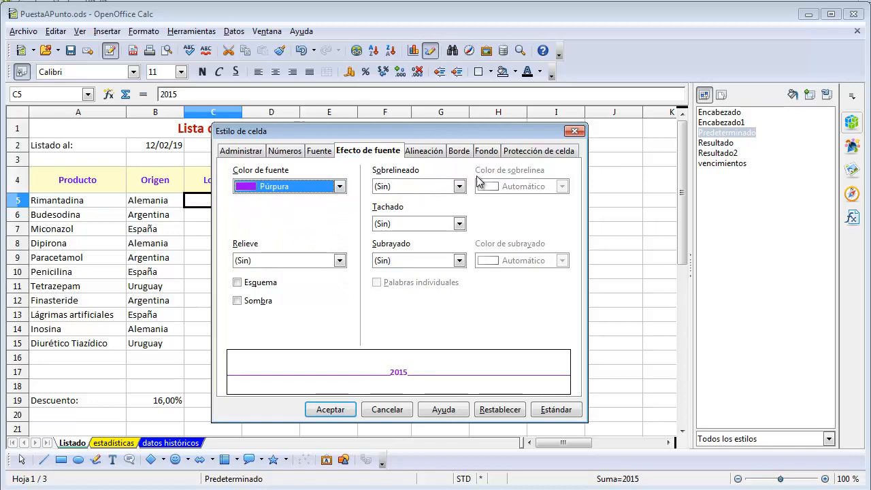
{"action": "left_click", "coordinate": [421, 187]}
{"action": "left_click", "coordinate": [425, 193]}
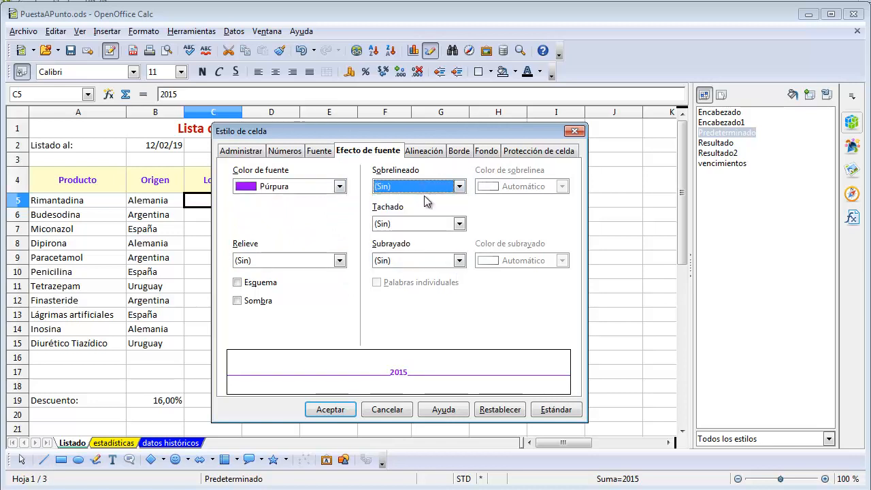
{"action": "left_click", "coordinate": [427, 226]}
{"action": "left_click", "coordinate": [428, 231]}
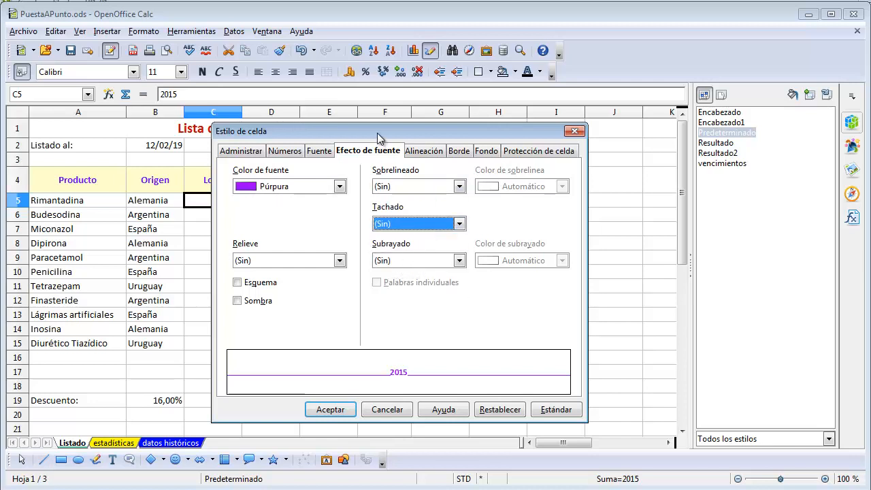
Set the vencimientos style's horizontal text alignment to Centrado
{"action": "left_click", "coordinate": [431, 152]}
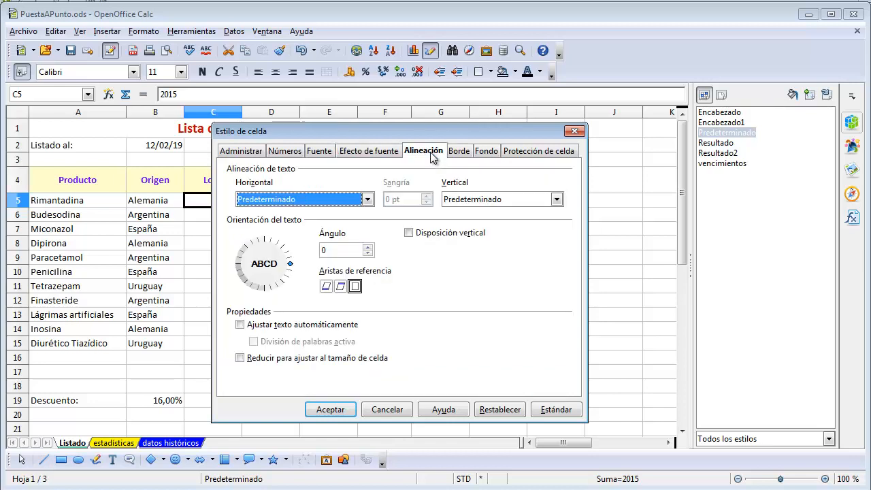
{"action": "left_click", "coordinate": [367, 199]}
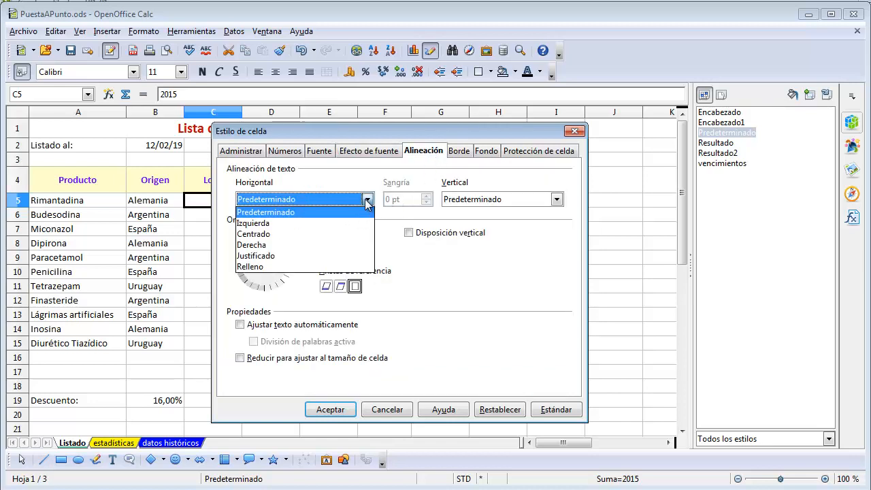
{"action": "left_click", "coordinate": [249, 235]}
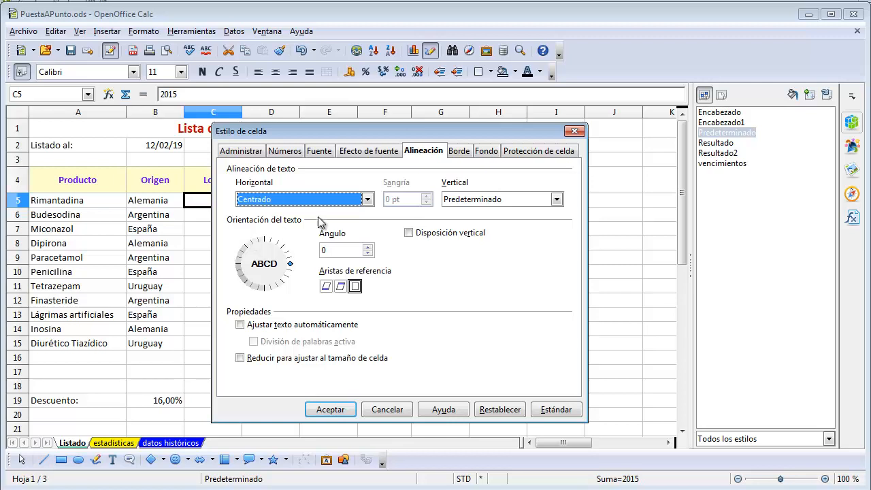
Give the vencimientos style an Amarillo 10 background, accept the style and hide the Estilos y formateo list
{"action": "left_click", "coordinate": [484, 153]}
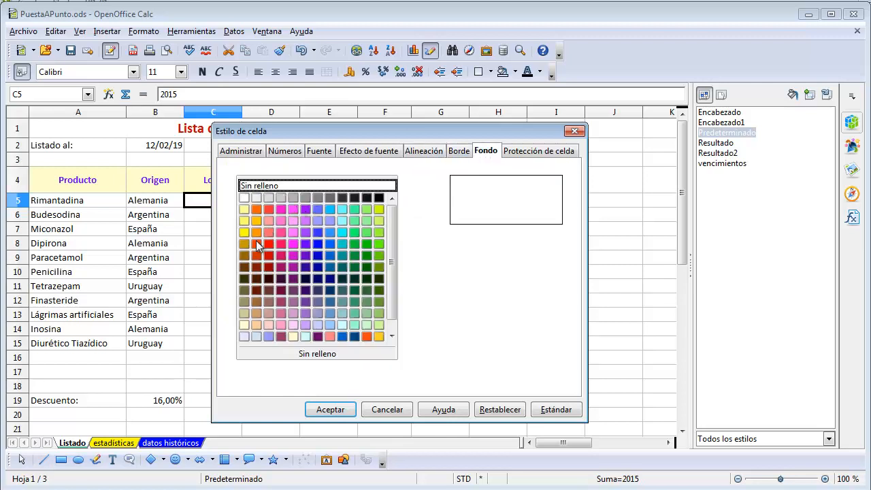
{"action": "left_click", "coordinate": [245, 326]}
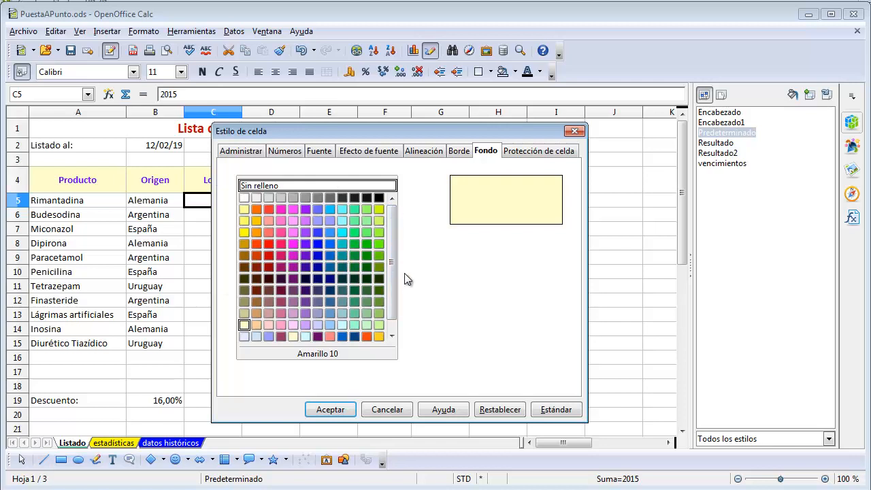
{"action": "left_click", "coordinate": [334, 410]}
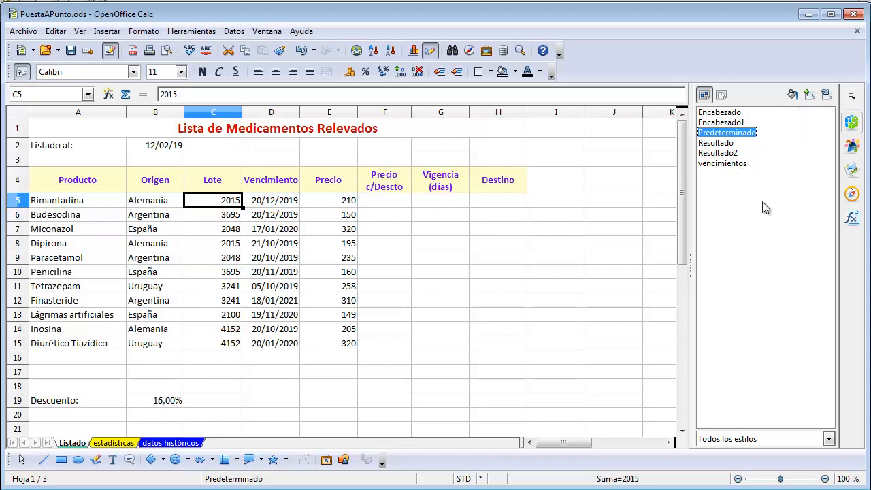
{"action": "left_click", "coordinate": [148, 34]}
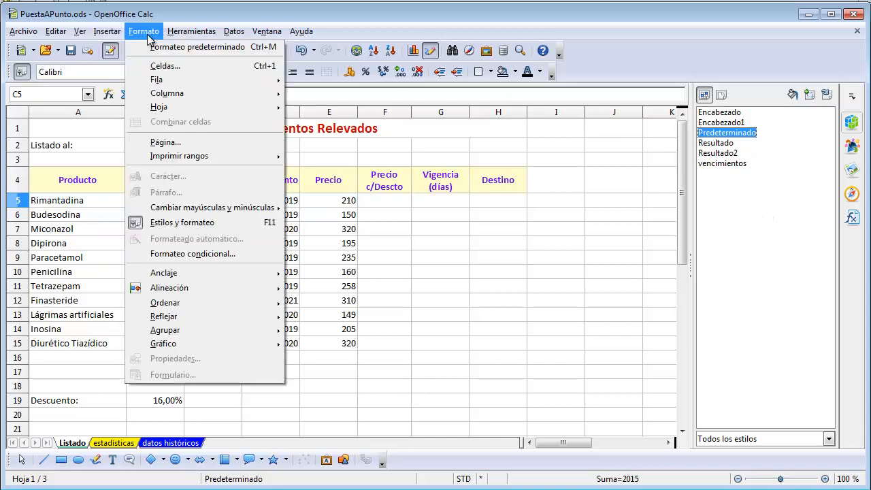
{"action": "left_click", "coordinate": [179, 227]}
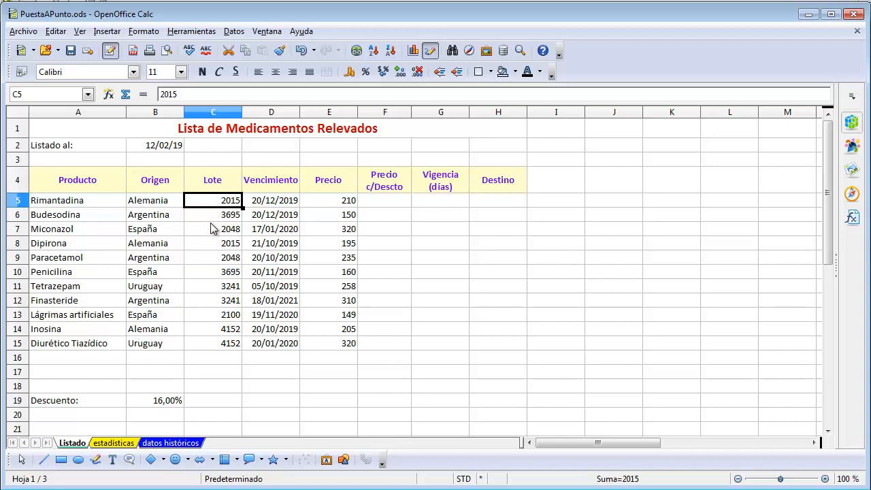
{"action": "left_click", "coordinate": [274, 203]}
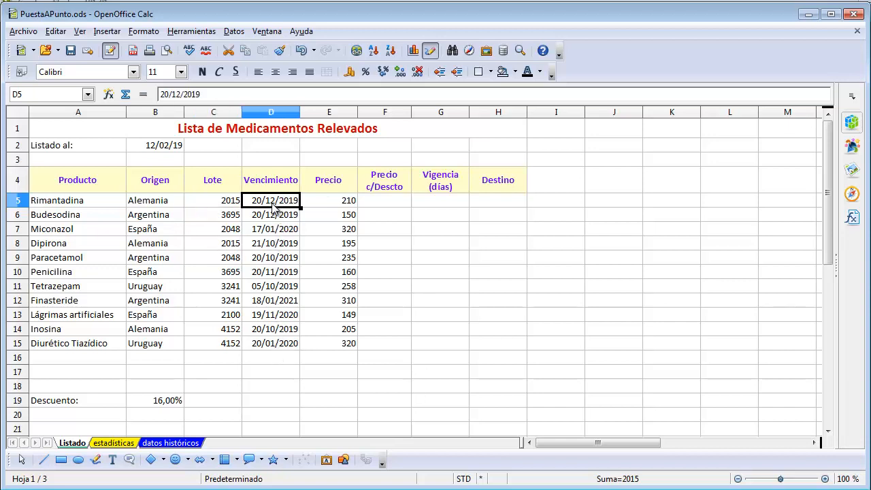
{"action": "left_click_drag", "start_coordinate": [273, 202], "coordinate": [274, 350]}
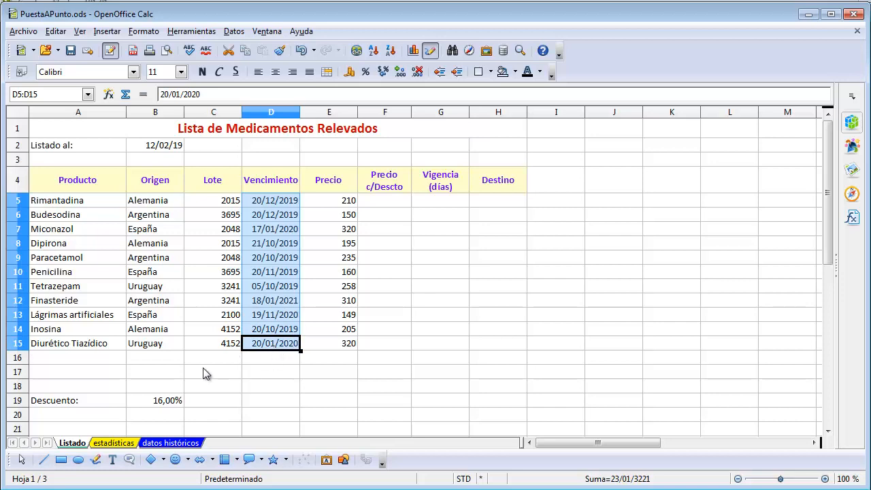
{"action": "left_click", "coordinate": [280, 203]}
{"action": "left_click_drag", "start_coordinate": [279, 203], "coordinate": [280, 389]}
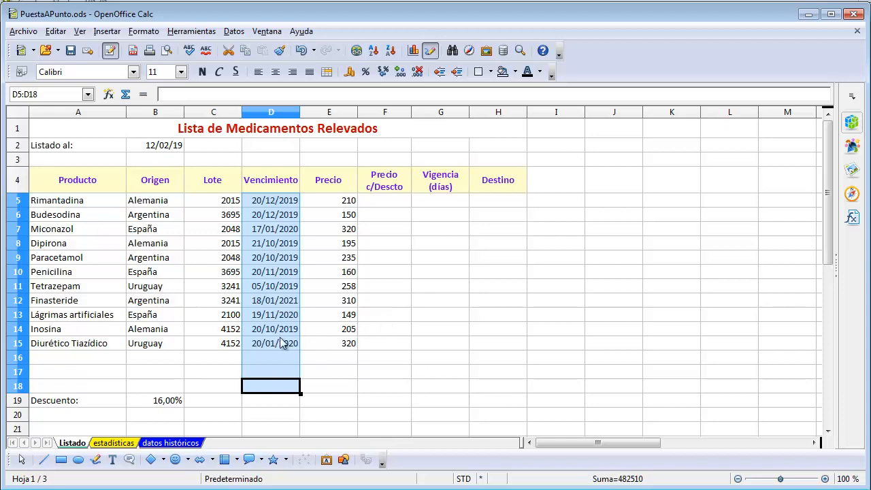
{"action": "left_click", "coordinate": [281, 272]}
{"action": "left_click", "coordinate": [286, 224]}
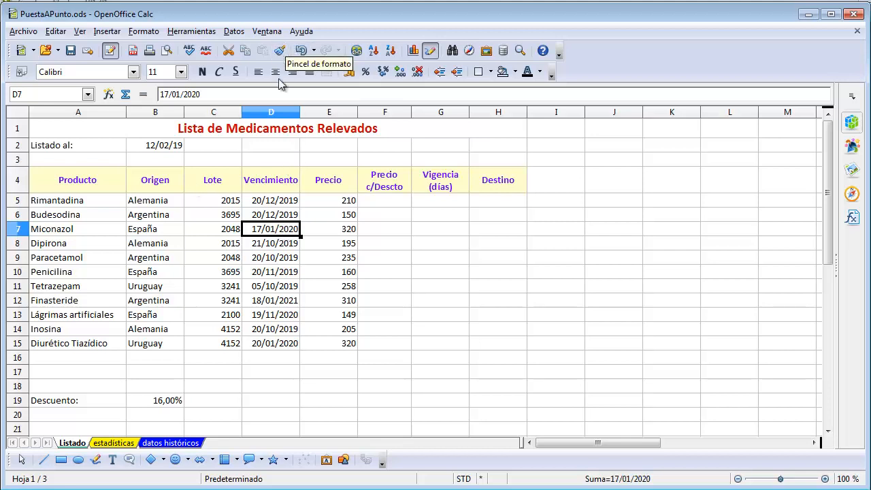
Start a conditional format on the Vencimiento cells D5:D18 with condition 1 comparing the cell value as menor o igual
{"action": "left_click", "coordinate": [275, 205]}
{"action": "left_click_drag", "start_coordinate": [276, 204], "coordinate": [275, 388]}
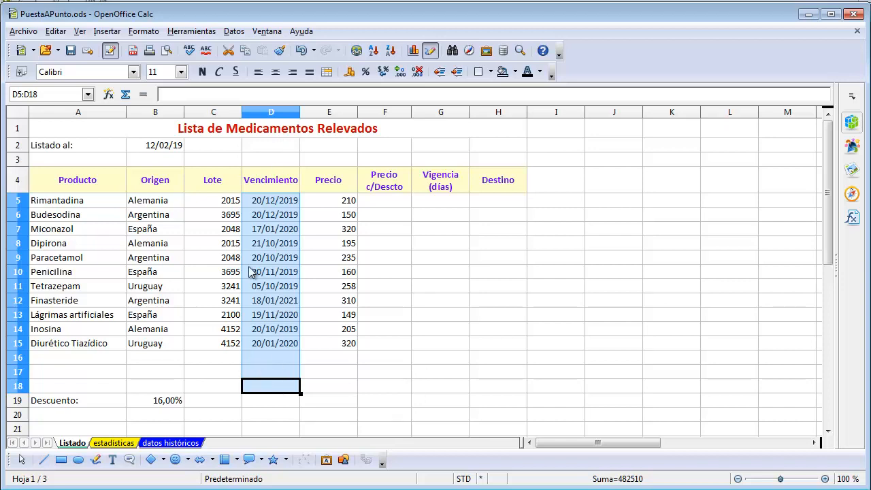
{"action": "left_click", "coordinate": [152, 32]}
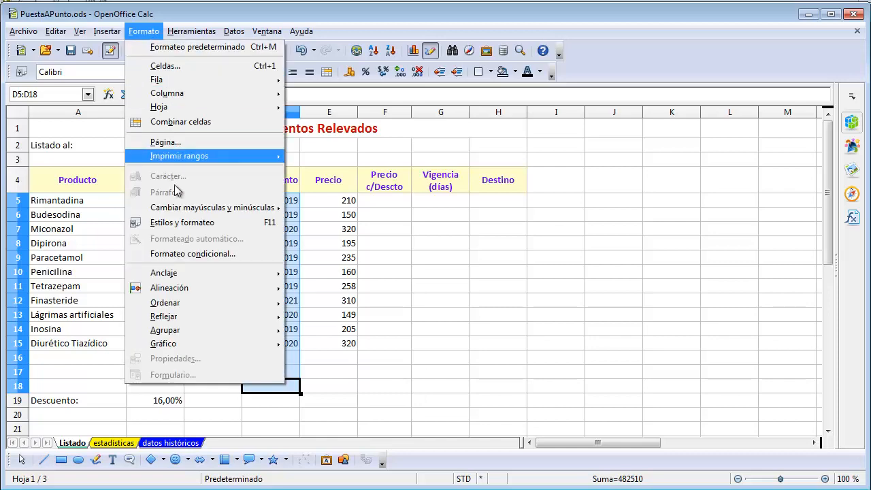
{"action": "left_click", "coordinate": [193, 254]}
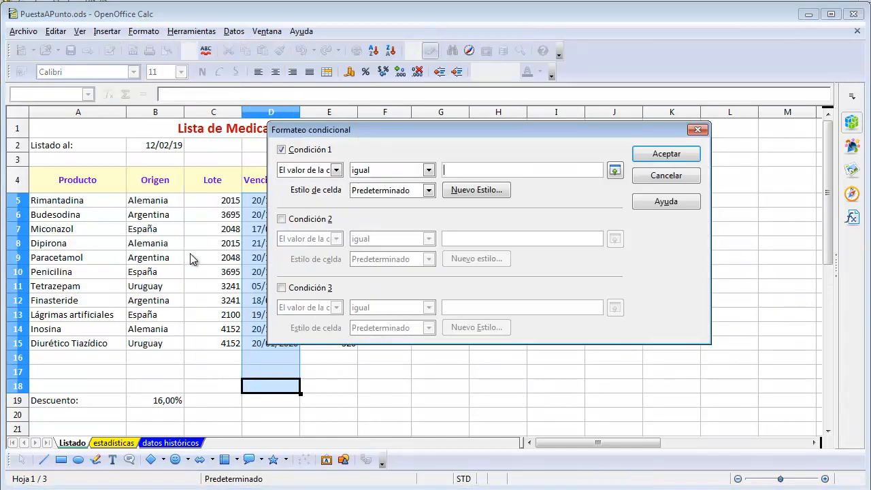
{"action": "left_click_drag", "start_coordinate": [406, 134], "coordinate": [383, 130]}
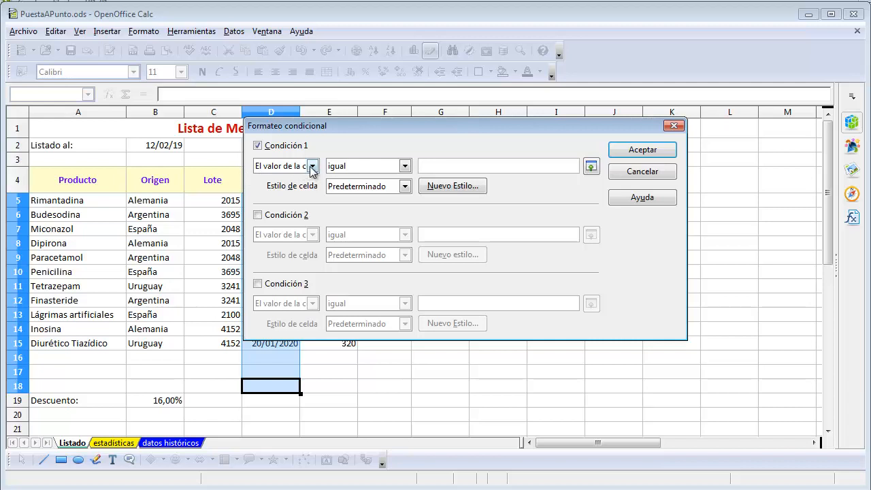
{"action": "left_click_drag", "start_coordinate": [349, 130], "coordinate": [404, 130]}
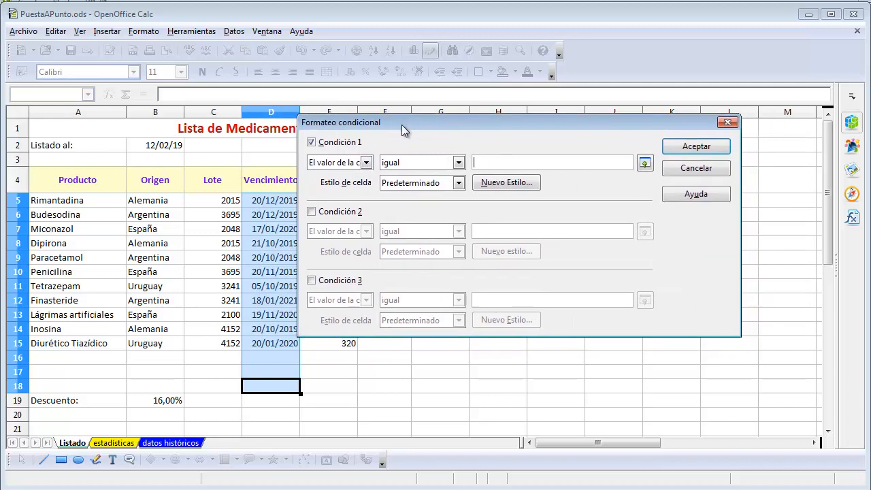
{"action": "left_click", "coordinate": [459, 163]}
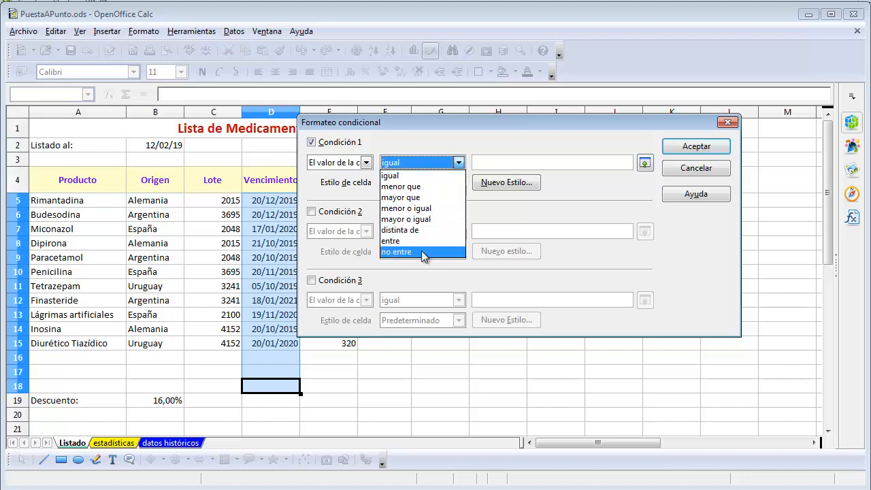
{"action": "left_click", "coordinate": [424, 209]}
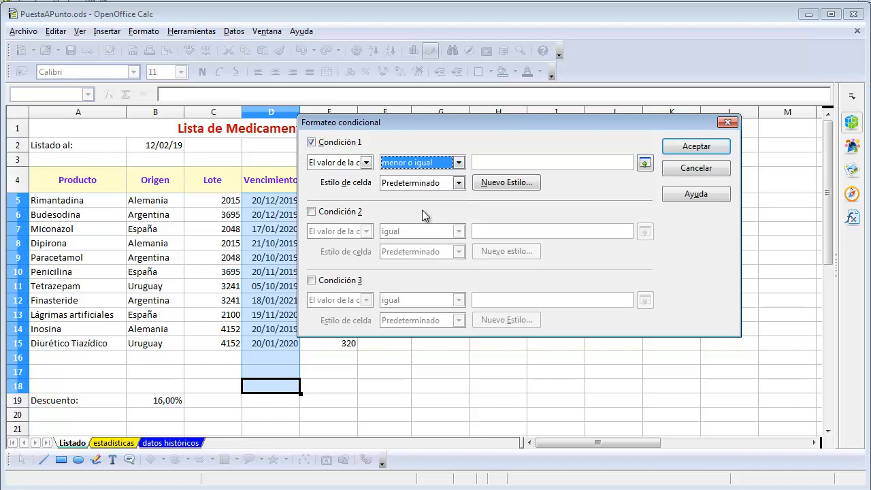
Enter fecha(2019;12;31) as the comparison value of condition 1
{"action": "left_click", "coordinate": [505, 164]}
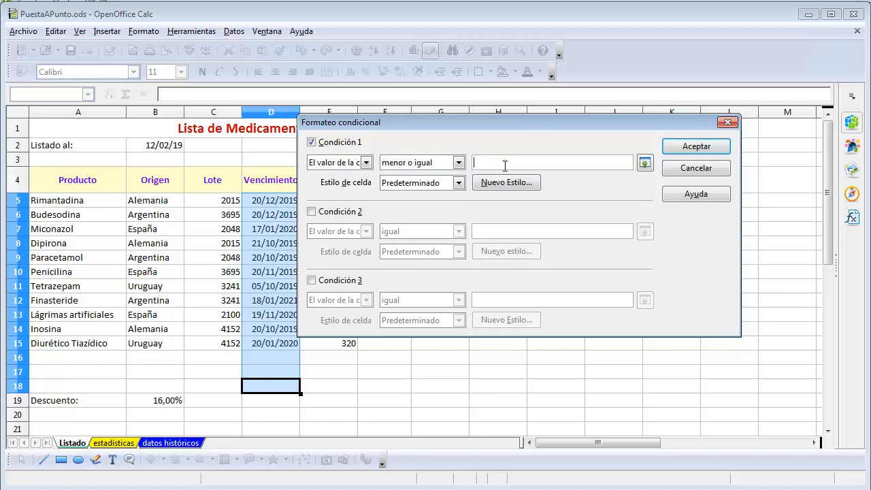
{"action": "type", "text": "31/12/"}
{"action": "key", "text": "BackSpace"}
{"action": "key", "text": "BackSpace"}
{"action": "key", "text": "BackSpace"}
{"action": "key", "text": "BackSpace"}
{"action": "key", "text": "BackSpace"}
{"action": "key", "text": "BackSpace"}
{"action": "key", "text": "BackSpace"}
{"action": "type", "text": "c"}
{"action": "type", "text": "2019;12;31)"}
Assign the vencimientos cell style to condition 1 and accept the conditional formatting
{"action": "left_click", "coordinate": [459, 183]}
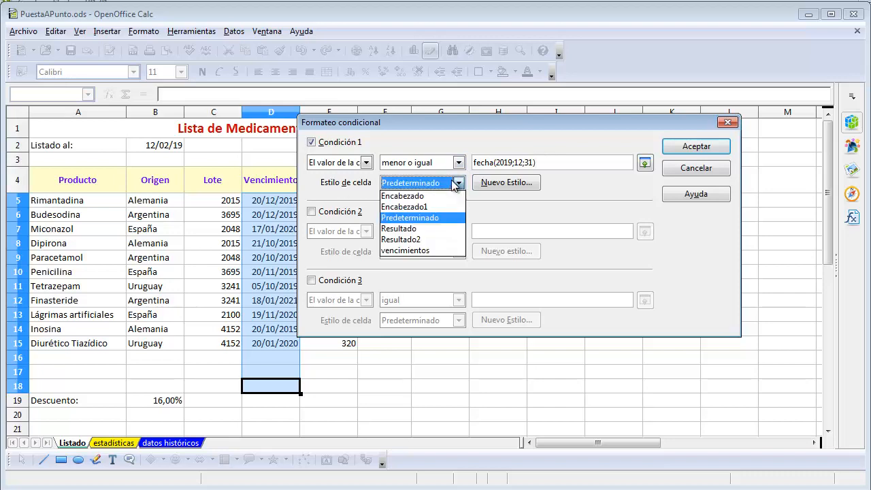
{"action": "left_click", "coordinate": [423, 250]}
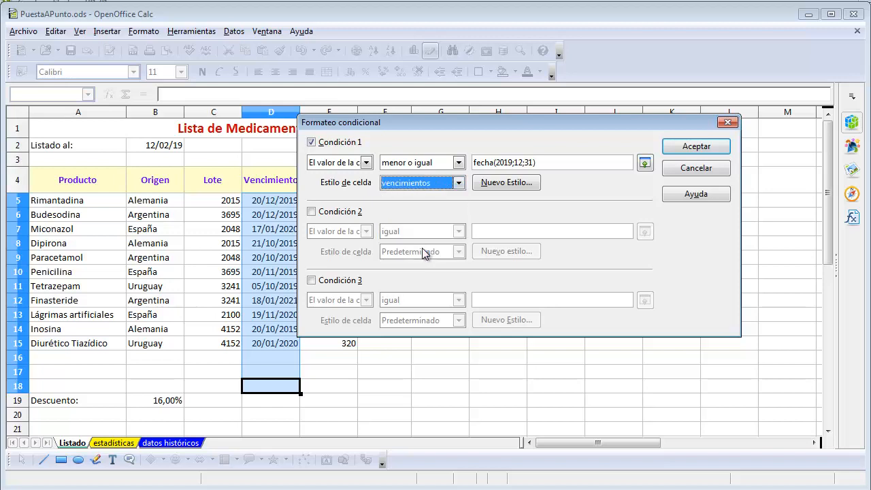
{"action": "left_click", "coordinate": [680, 147]}
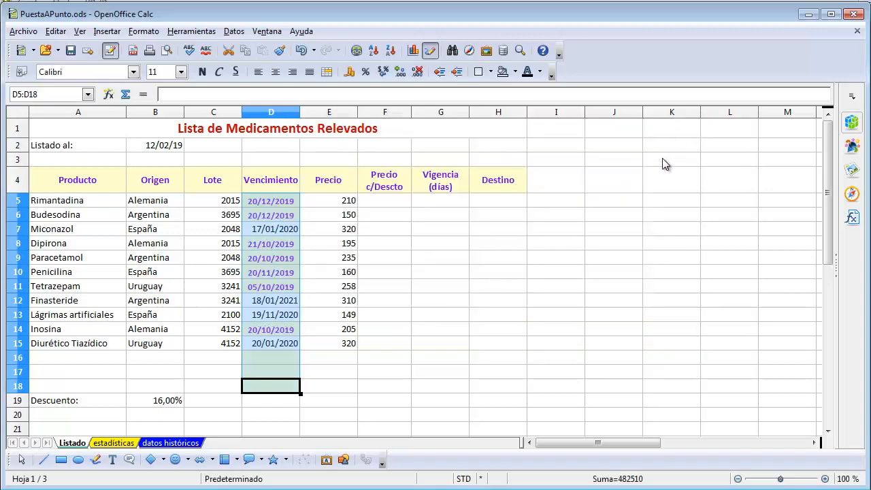
Examine how the conditional format marks the dates in the Vencimiento column
{"action": "left_click", "coordinate": [332, 304]}
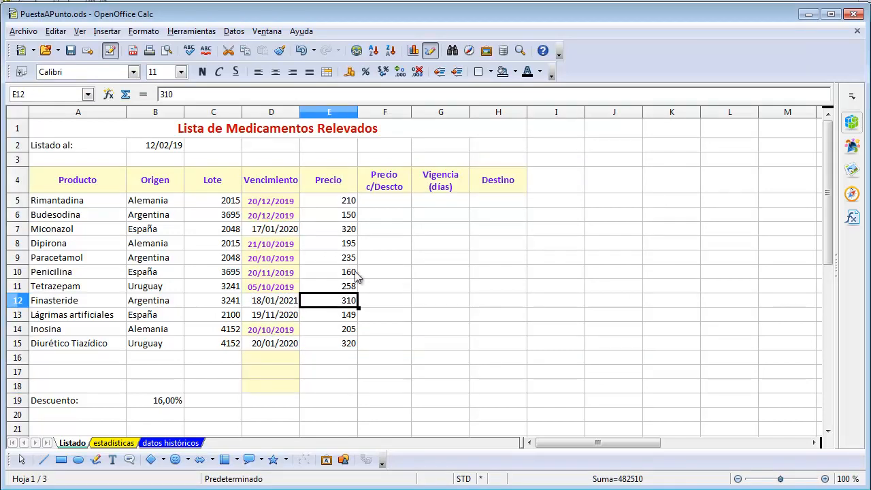
{"action": "left_click", "coordinate": [354, 274]}
{"action": "left_click", "coordinate": [361, 243]}
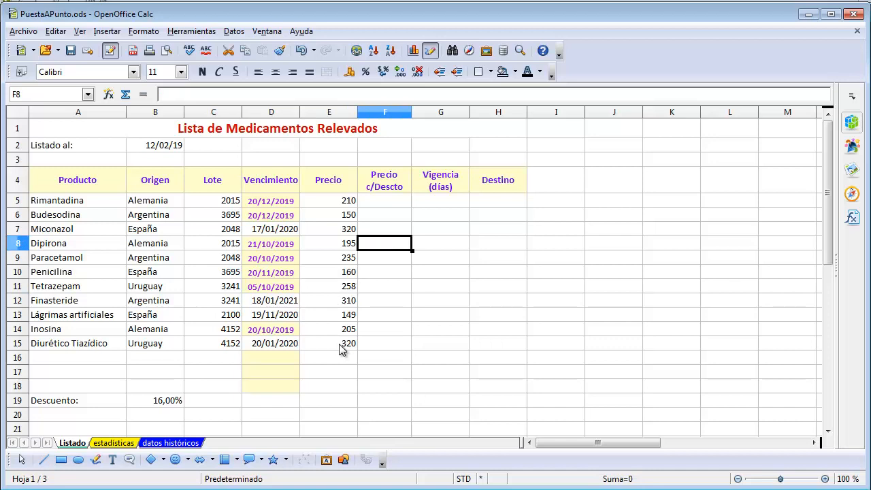
{"action": "left_click", "coordinate": [276, 245]}
{"action": "left_click", "coordinate": [276, 215]}
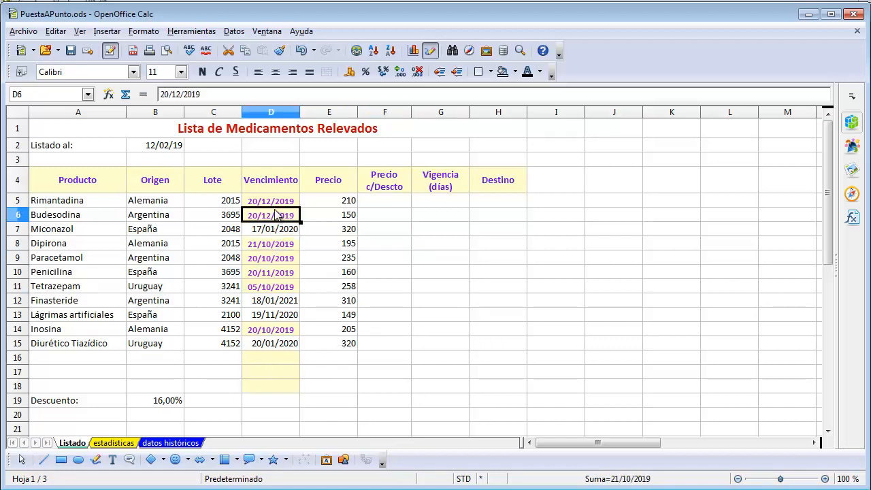
{"action": "left_click", "coordinate": [276, 258]}
{"action": "left_click", "coordinate": [276, 287]}
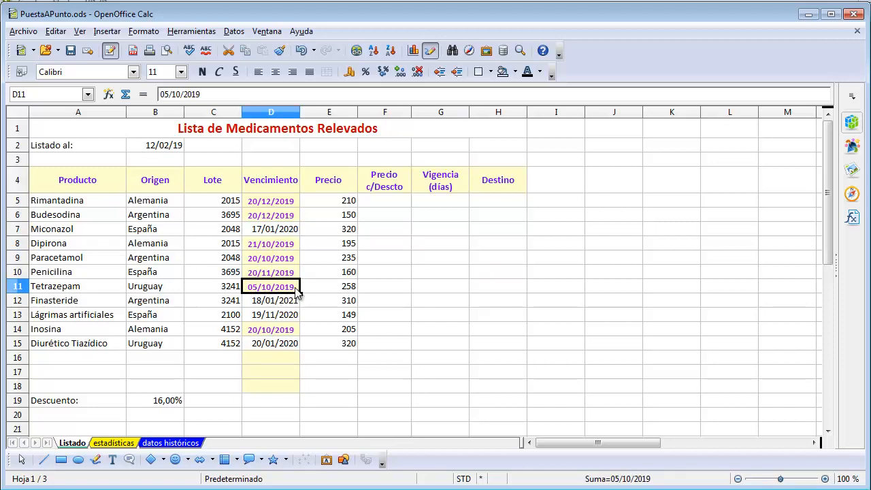
Change the year of Tetrazepam's expiry date in D11 to 2021 to test the conditional format
{"action": "double_click", "coordinate": [295, 290]}
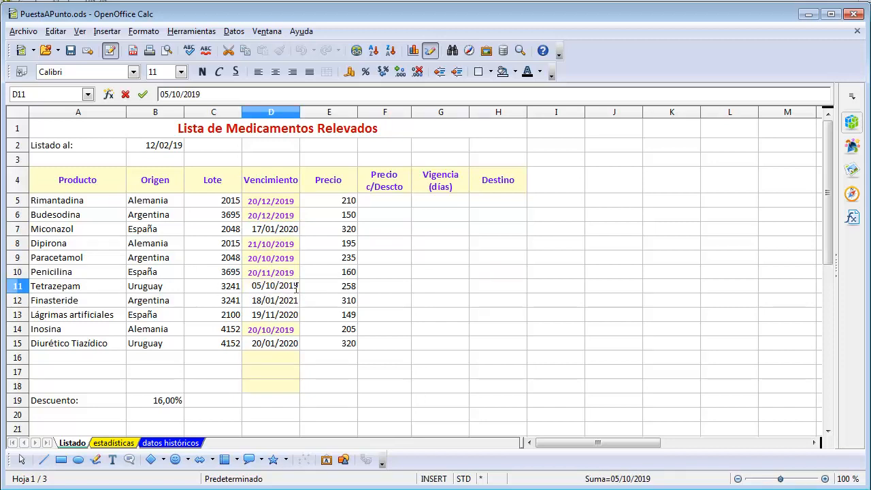
{"action": "left_click_drag", "start_coordinate": [291, 286], "coordinate": [304, 284]}
{"action": "type", "text": "21"}
{"action": "key", "text": "Return"}
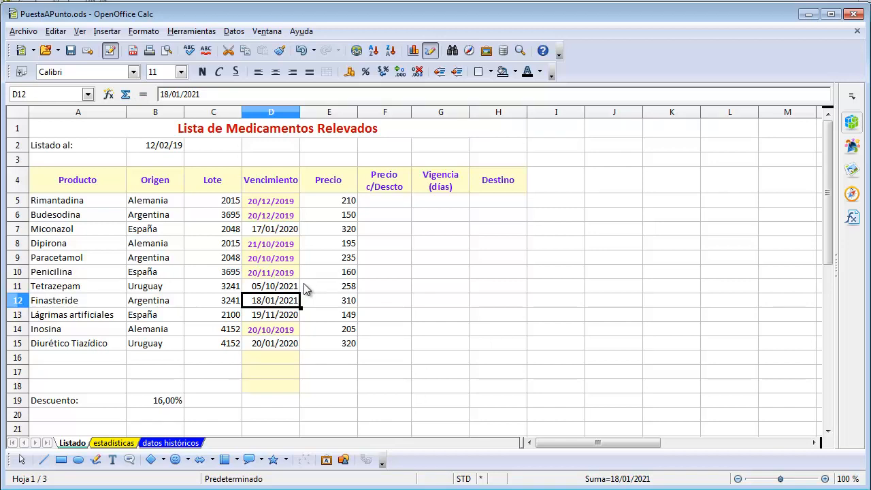
Replace Tetrazepam's expiry date in D11 with 1/1/19
{"action": "key", "text": "Up"}
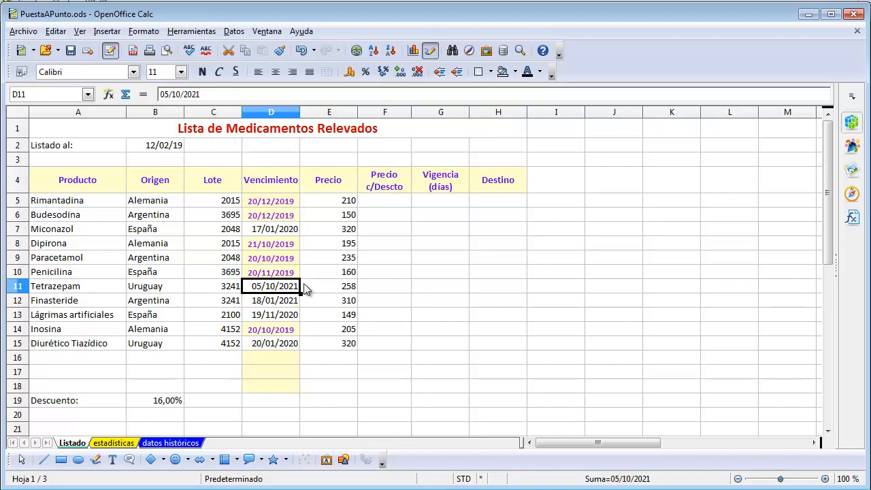
{"action": "type", "text": "1/"}
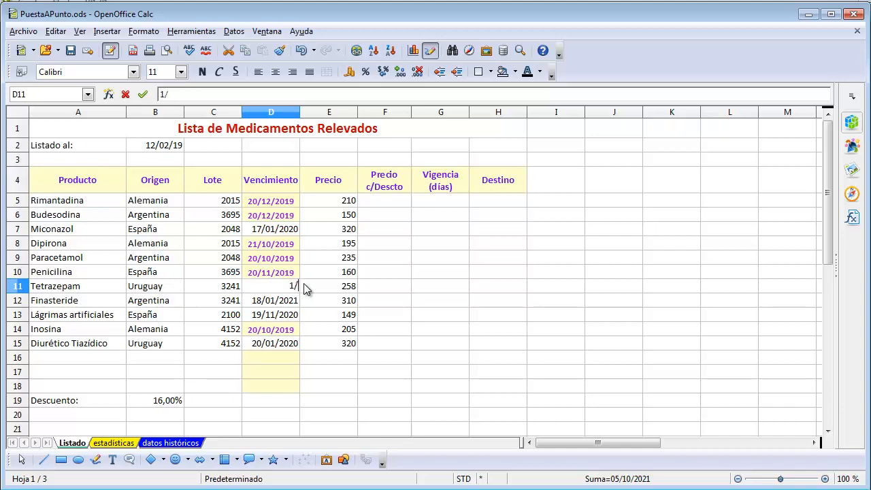
{"action": "type", "text": "1/19"}
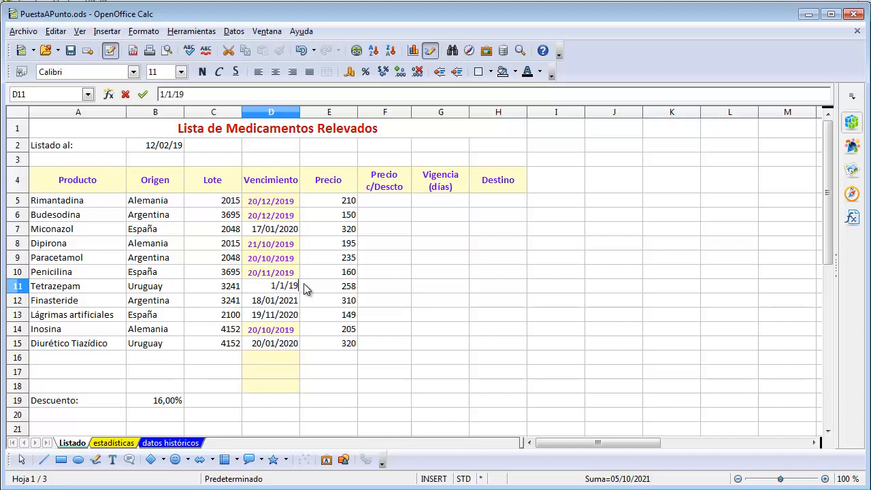
{"action": "key", "text": "Return"}
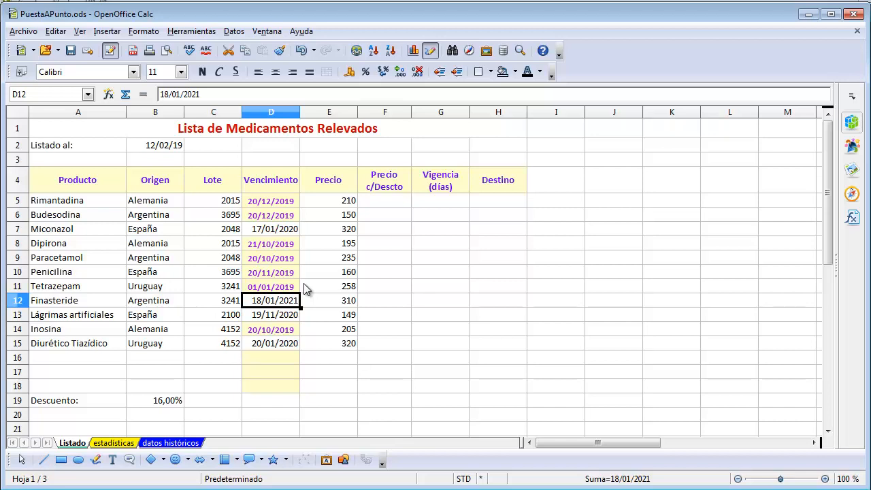
Show the Estilos y formateo list of cell styles again
{"action": "key", "text": "F11"}
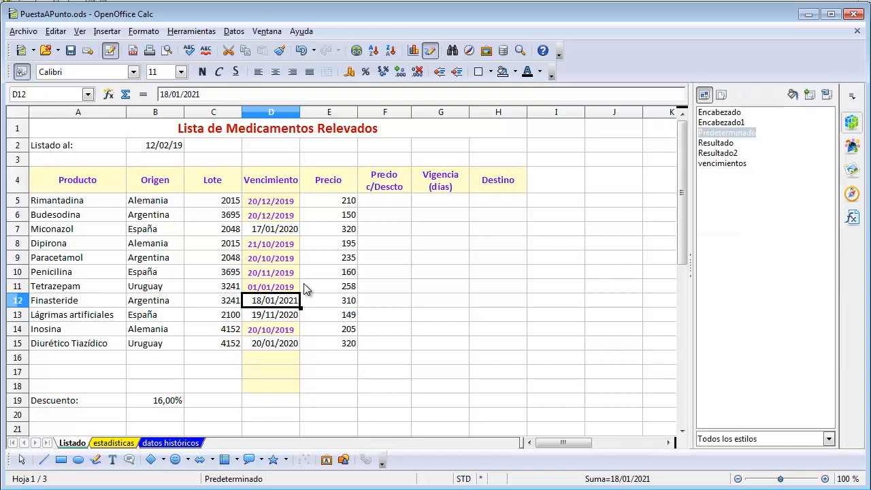